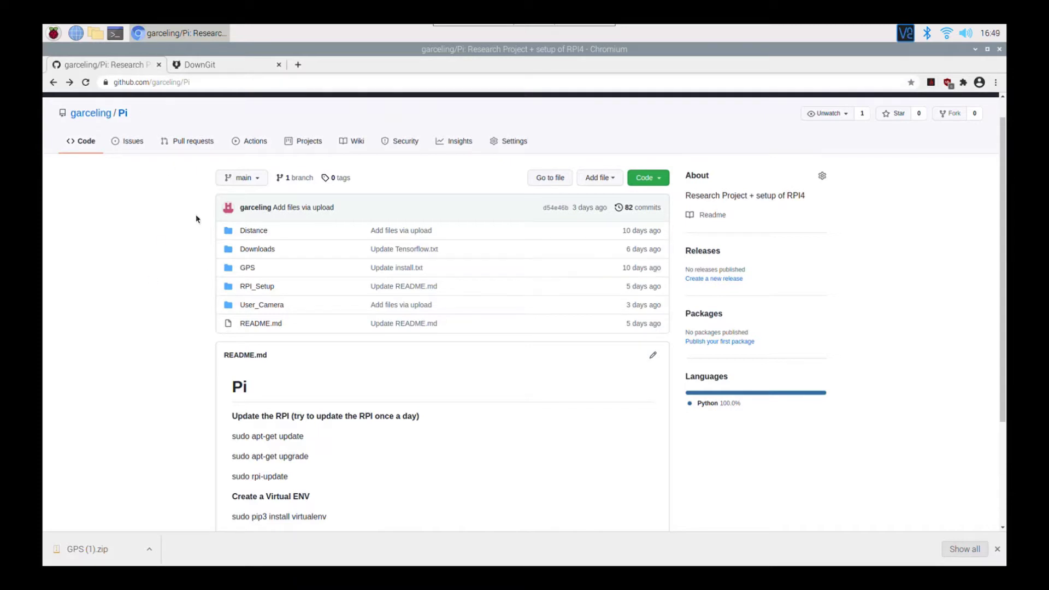
Step: Open the GPS folder of the Pi repository on GitHub and copy its page URL
left_click(253, 270)
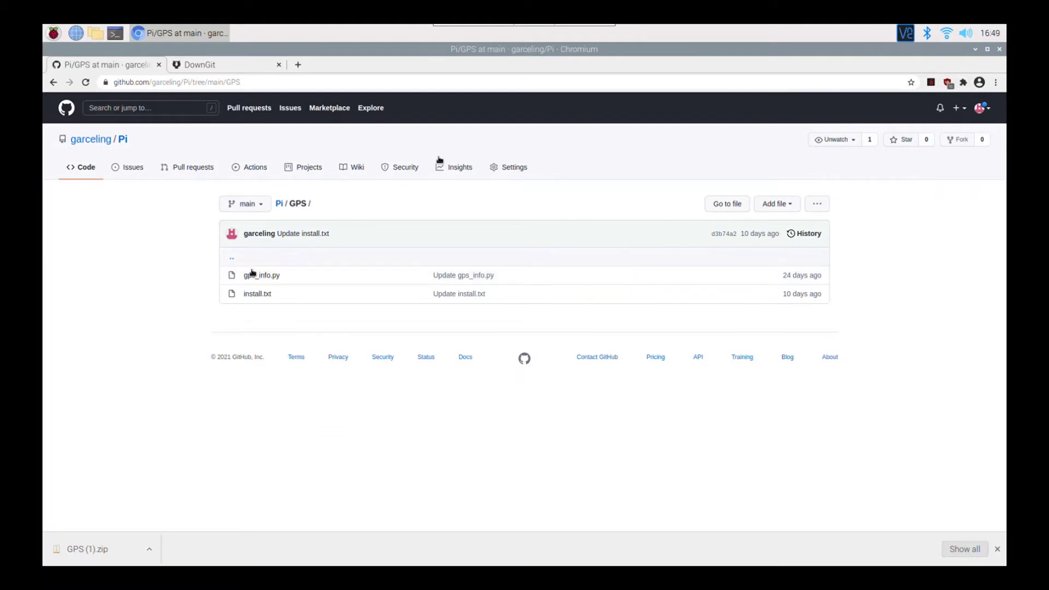
left_click(247, 82)
right_click(252, 83)
left_click(297, 130)
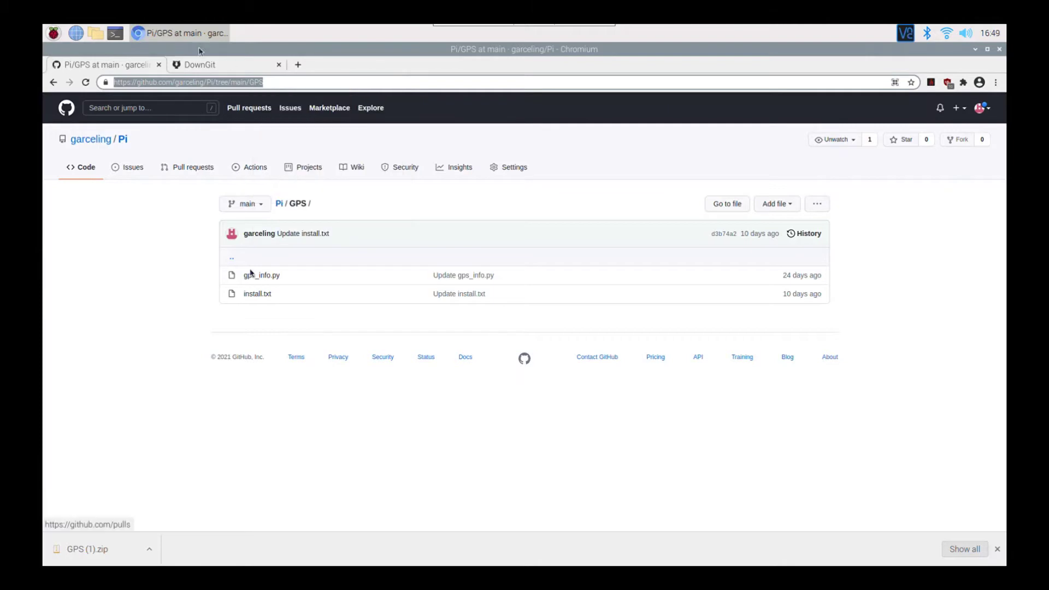
Step: Download the GPS folder as a zip through DownGit using the copied GitHub URL
left_click(211, 64)
left_click(302, 176)
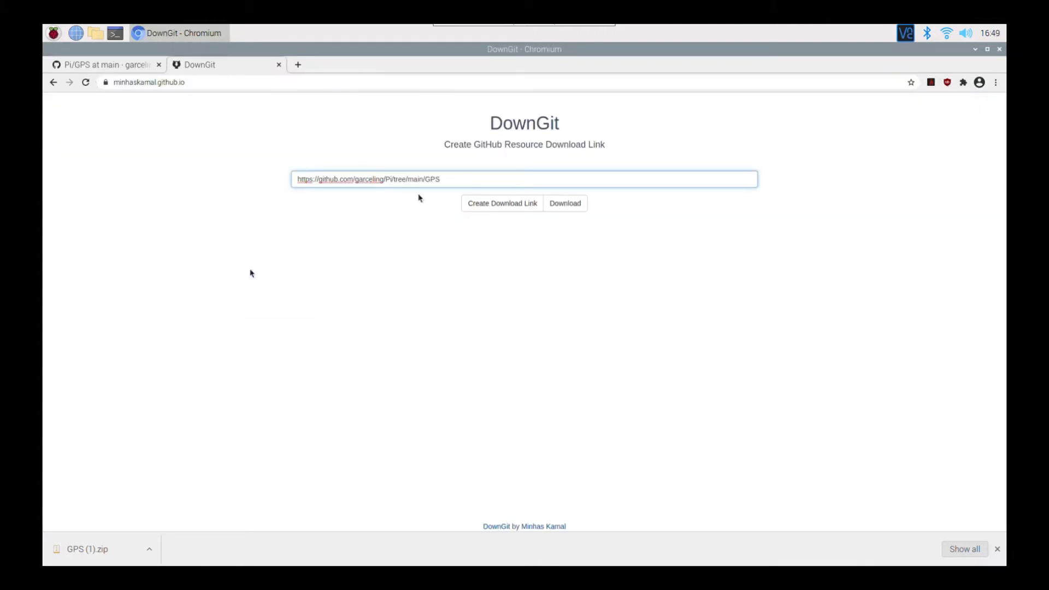
left_click(559, 204)
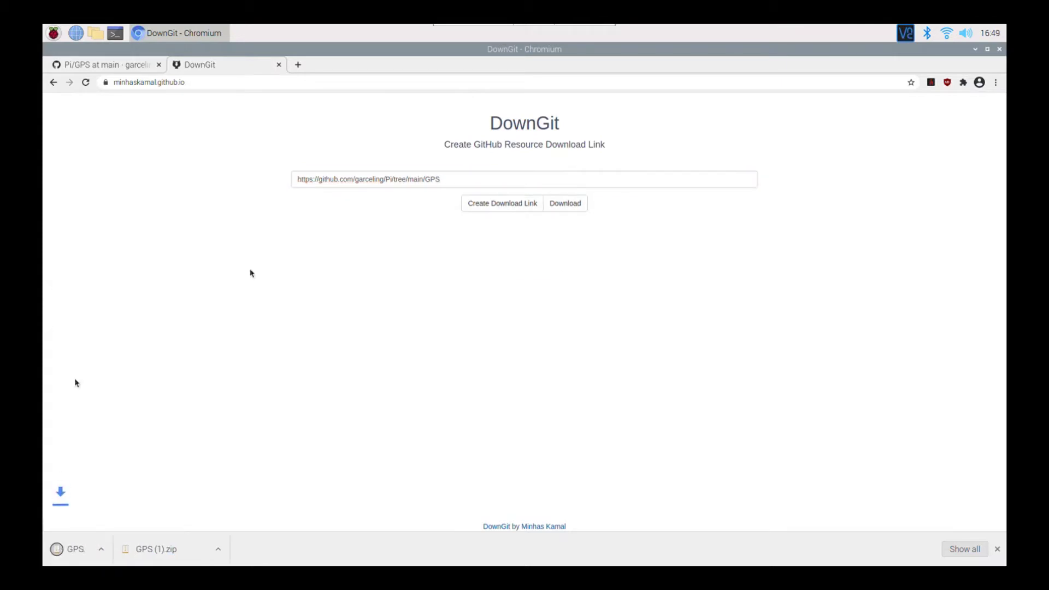
Step: Show the downloaded GPS.zip in its folder and move it from Downloads to the Desktop folder
left_click(149, 549)
left_click(180, 510)
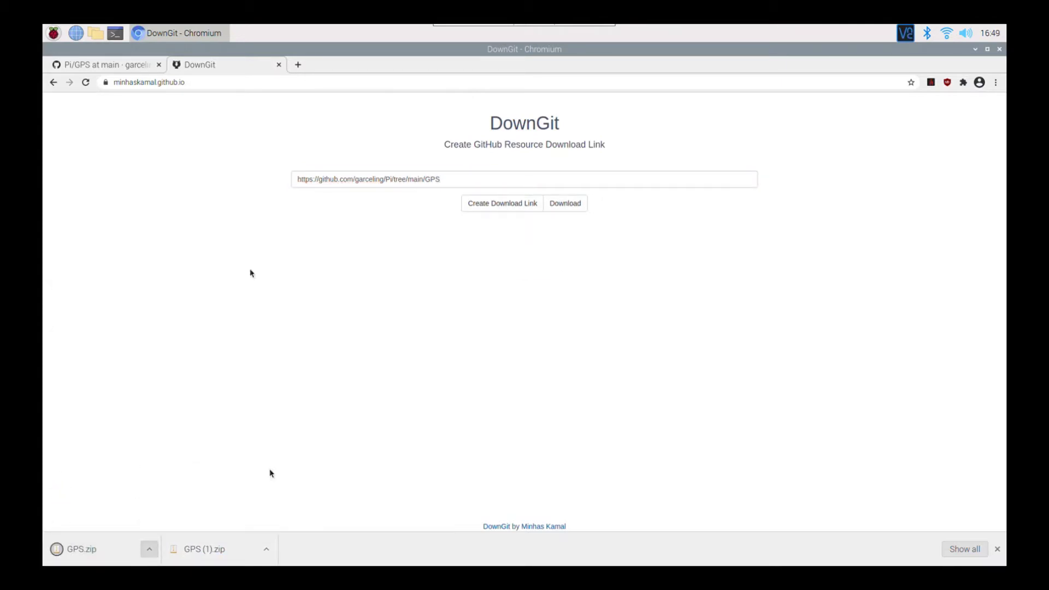
right_click(223, 115)
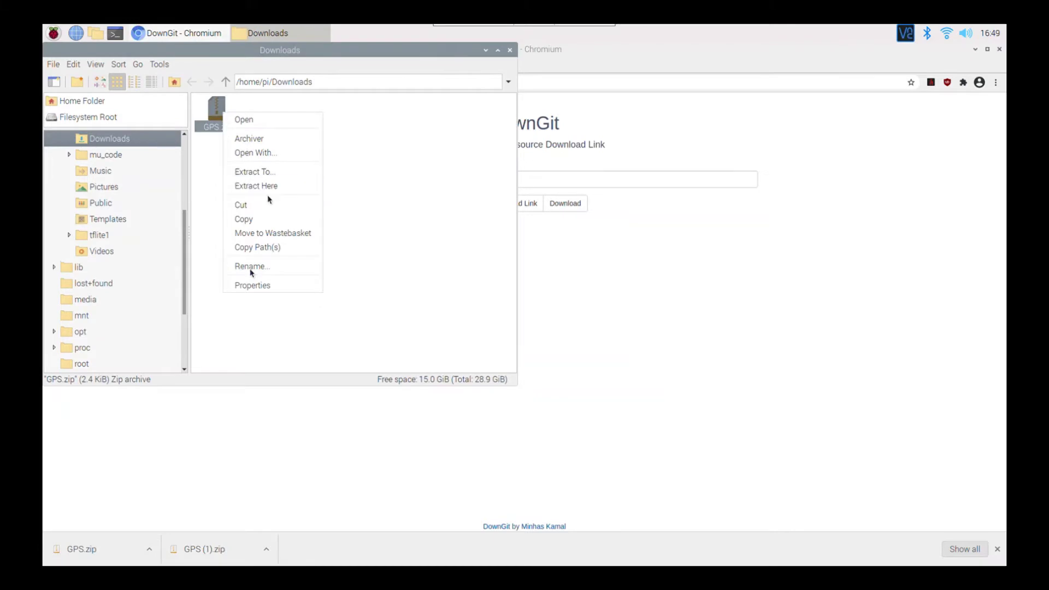
left_click(266, 205)
scroll(117, 274, "up", 5)
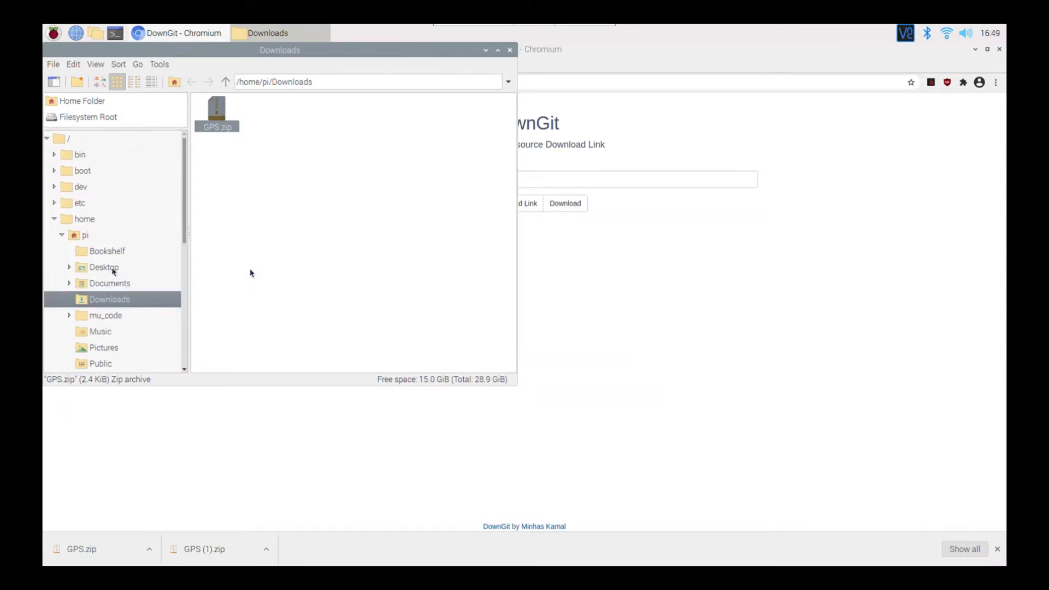
left_click(131, 267)
right_click(384, 216)
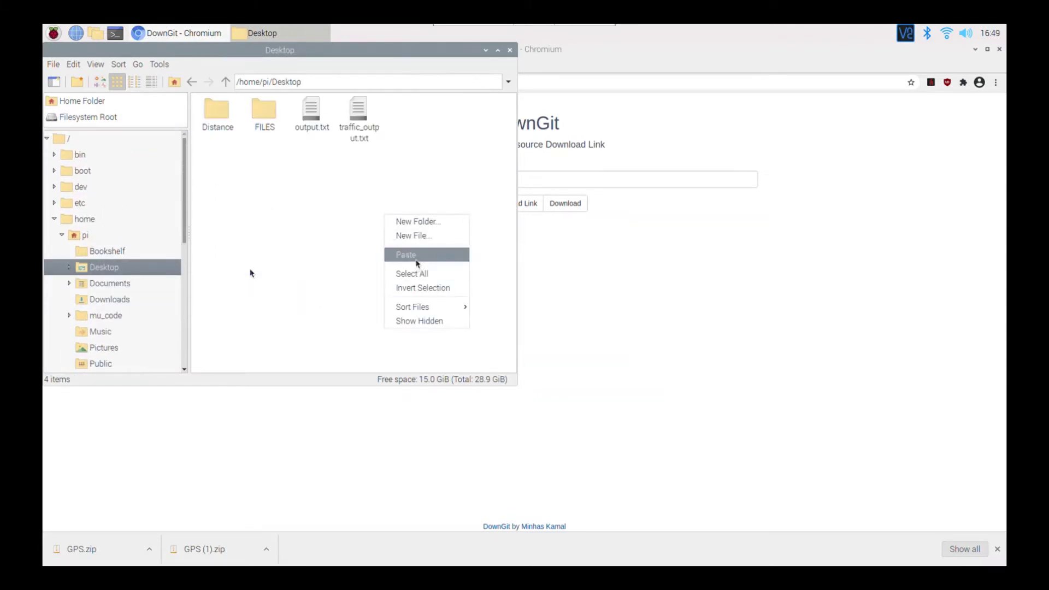
left_click(402, 255)
Step: Extract GPS.zip in place in the Desktop folder and move the zip archive to the Wastebasket
right_click(315, 123)
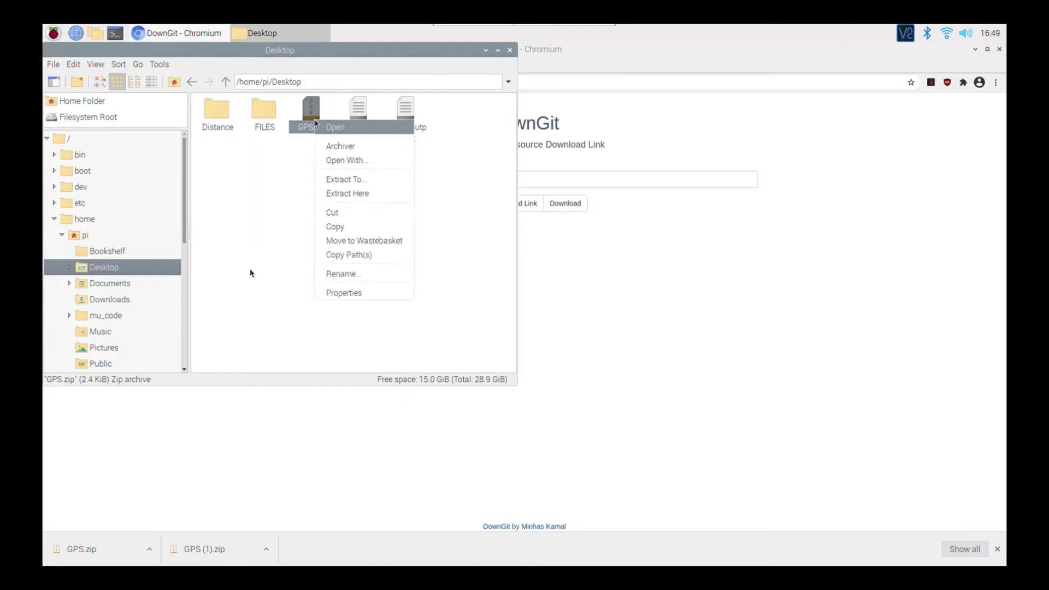
left_click(357, 194)
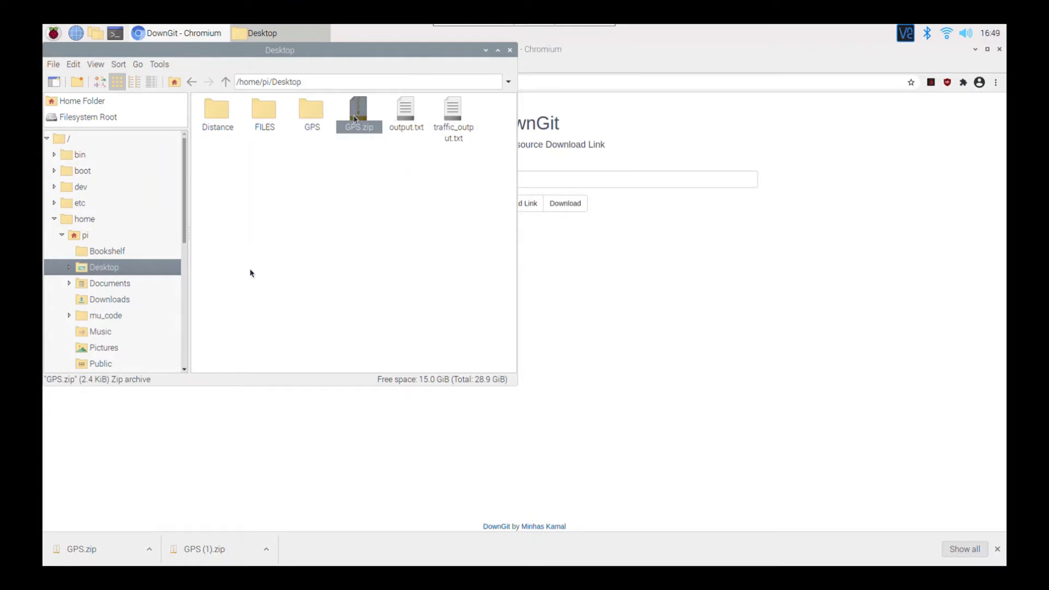
right_click(353, 116)
left_click(415, 233)
left_click(387, 255)
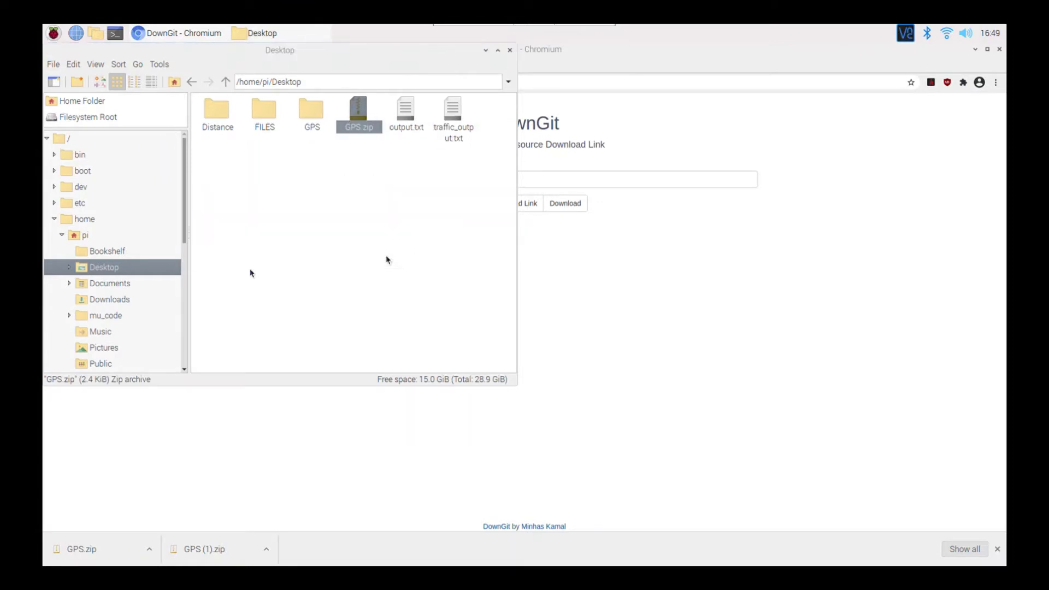
Step: Open install.txt from the extracted GPS folder in the Text Editor and close the browser window
double_click(312, 112)
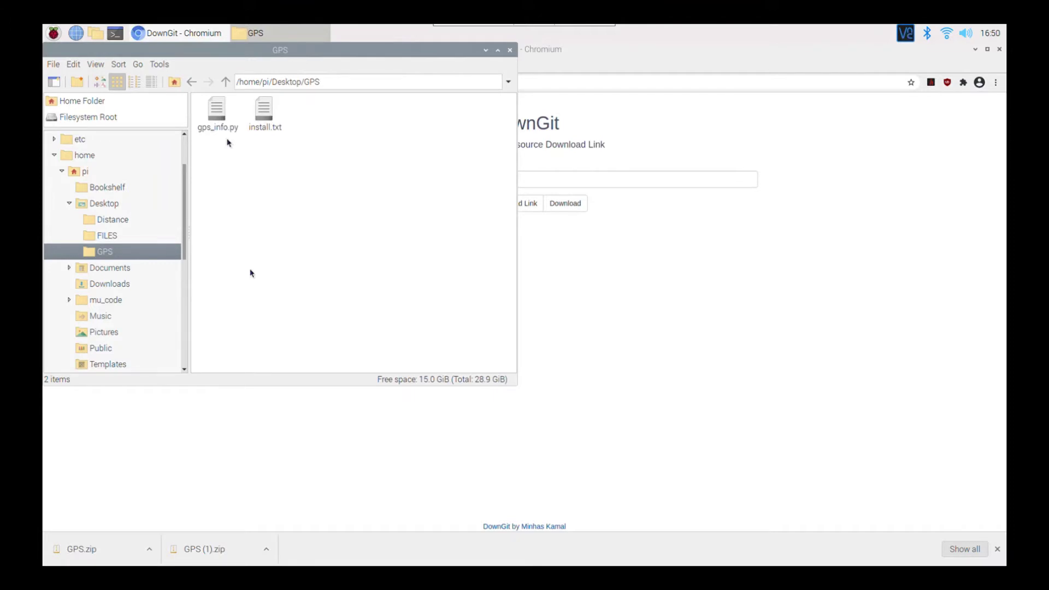
right_click(268, 112)
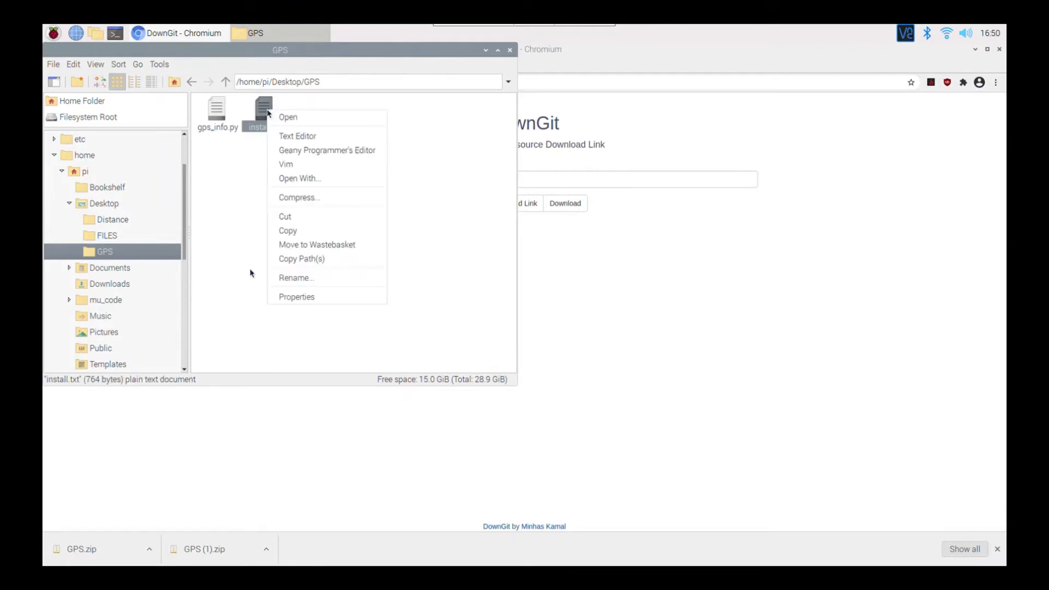
left_click(322, 135)
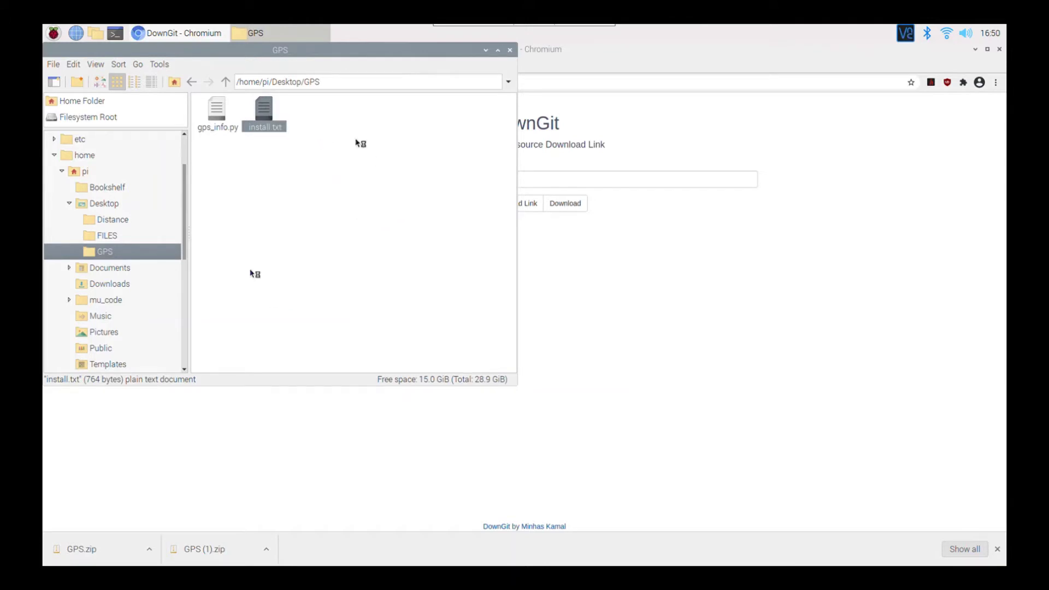
left_click(999, 50)
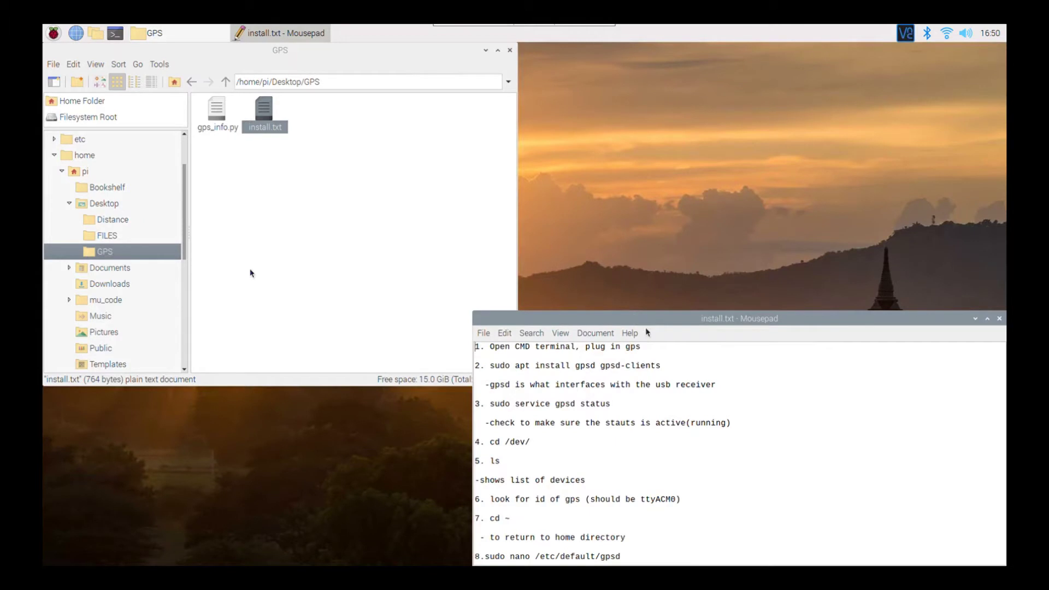
Step: Skim the install.txt instructions, move their window to the screen's upper edge, and minimize the file manager
left_click_drag(643, 318, 507, 117)
scroll(486, 181, "down", 3)
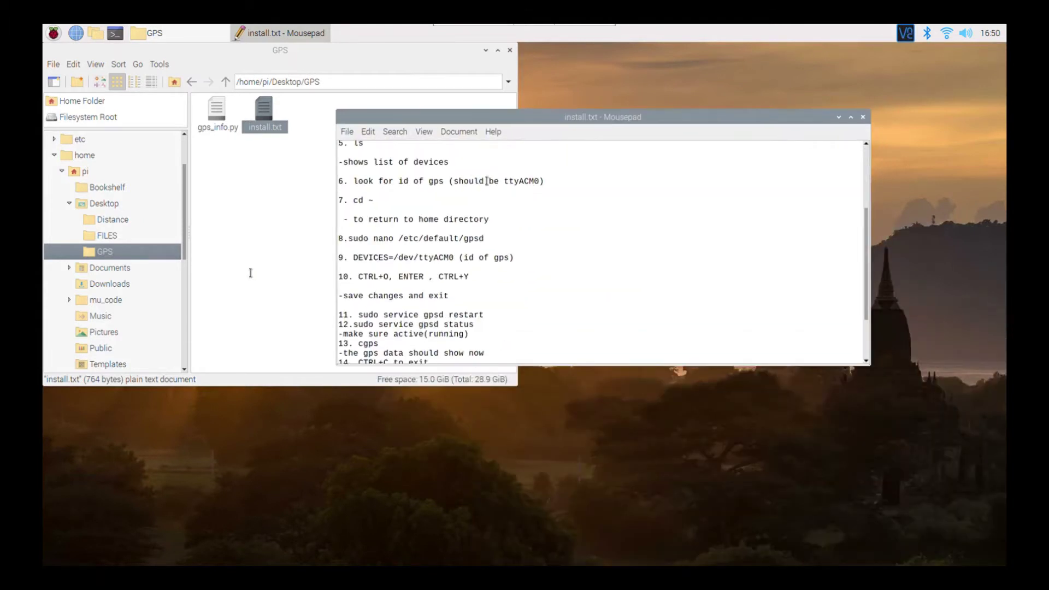
scroll(484, 183, "down", 2)
scroll(475, 196, "up", 4)
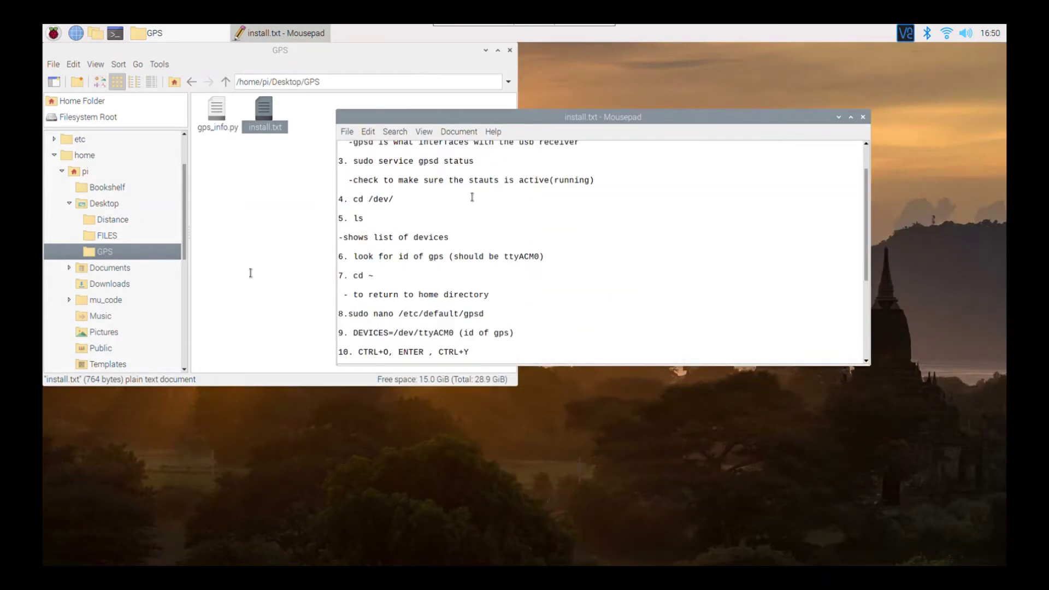
scroll(472, 197, "up", 1)
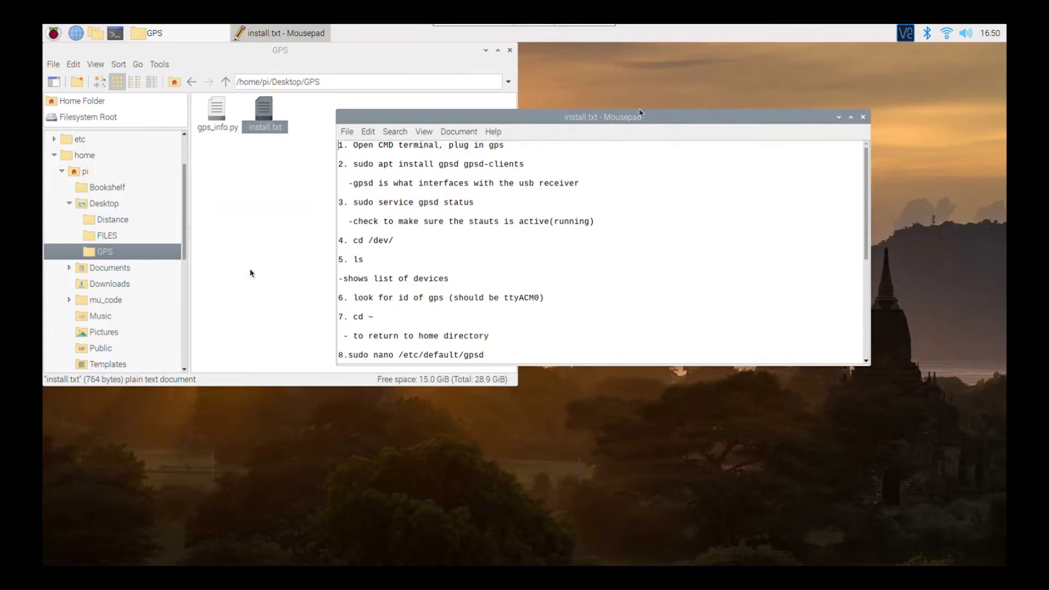
left_click_drag(703, 115, 866, 53)
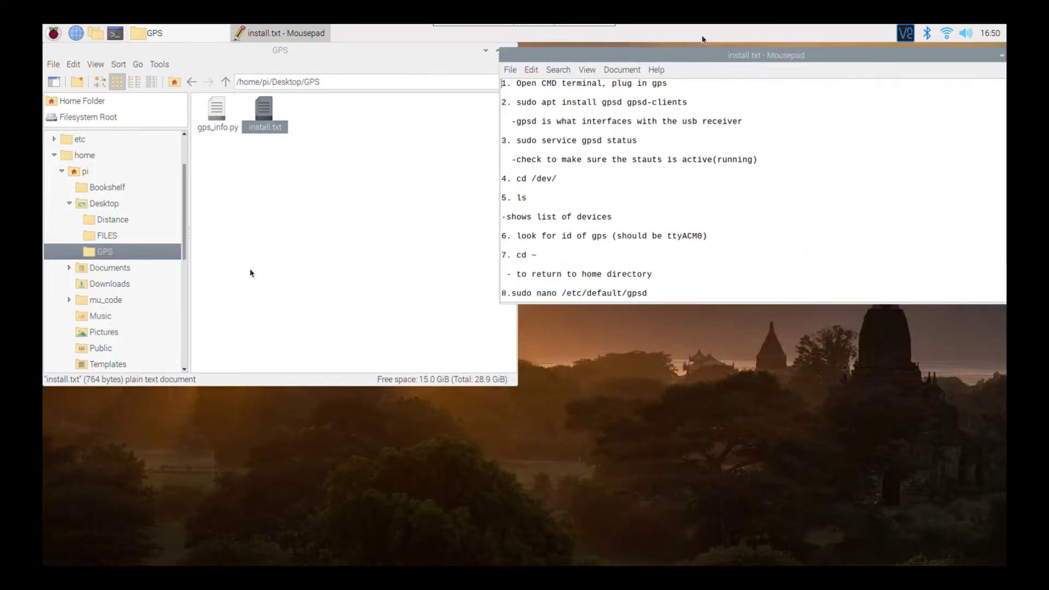
left_click(486, 53)
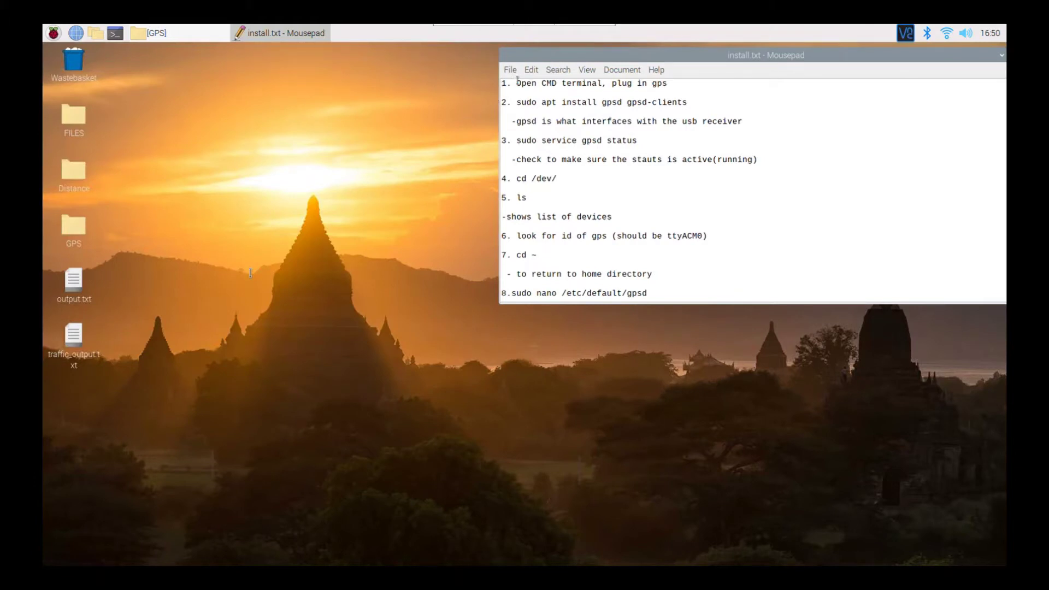
key("Home")
Step: Open a terminal and install the GPS packages with "sudo apt install gpsd gpsd-clients" copied from install.txt, answering y to continue
left_click(115, 33)
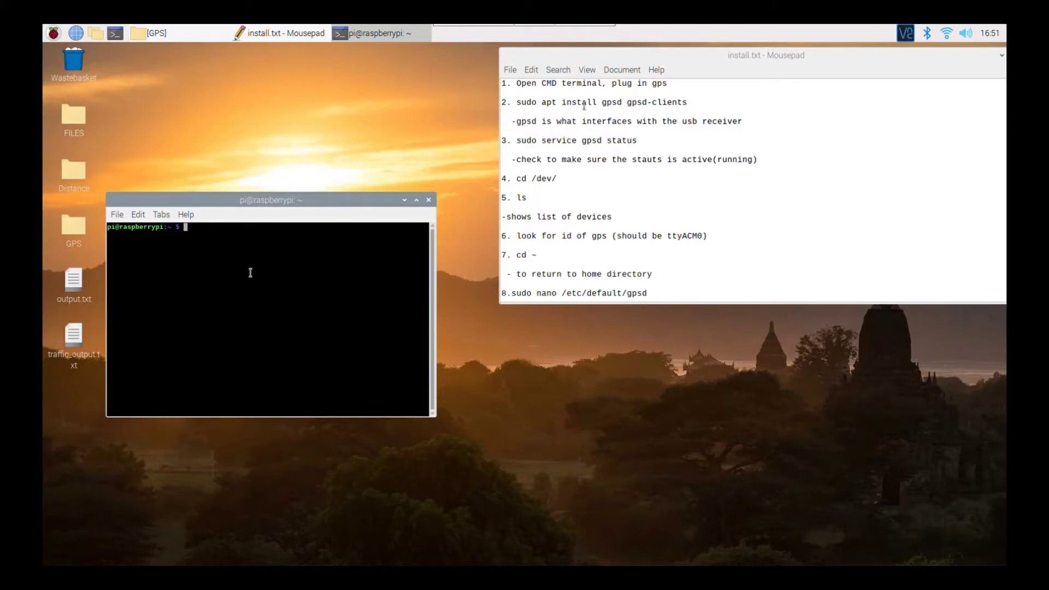
left_click_drag(711, 102, 517, 103)
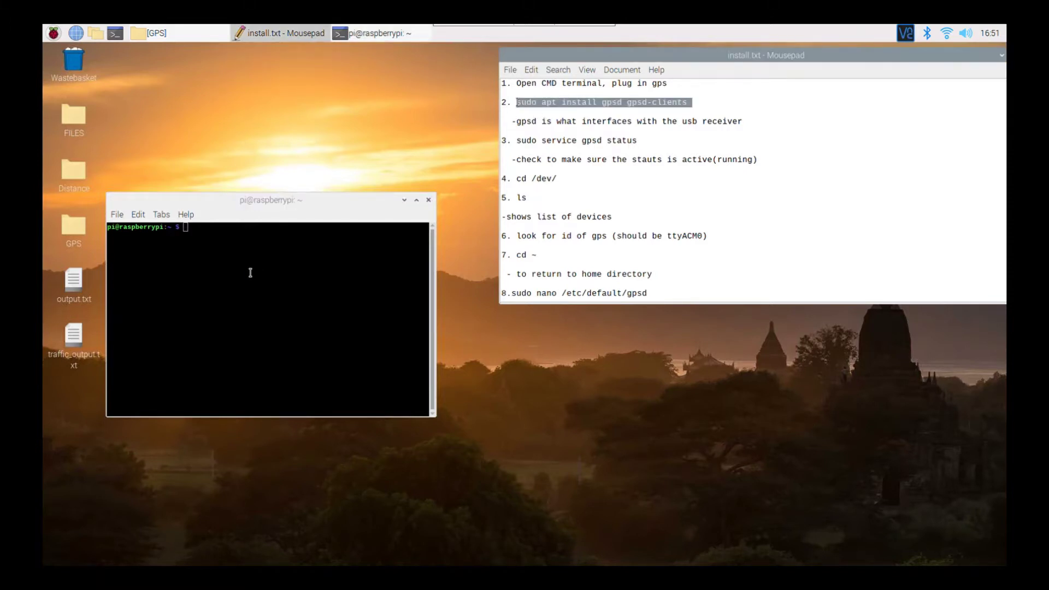
right_click(547, 103)
left_click(574, 157)
left_click(220, 235)
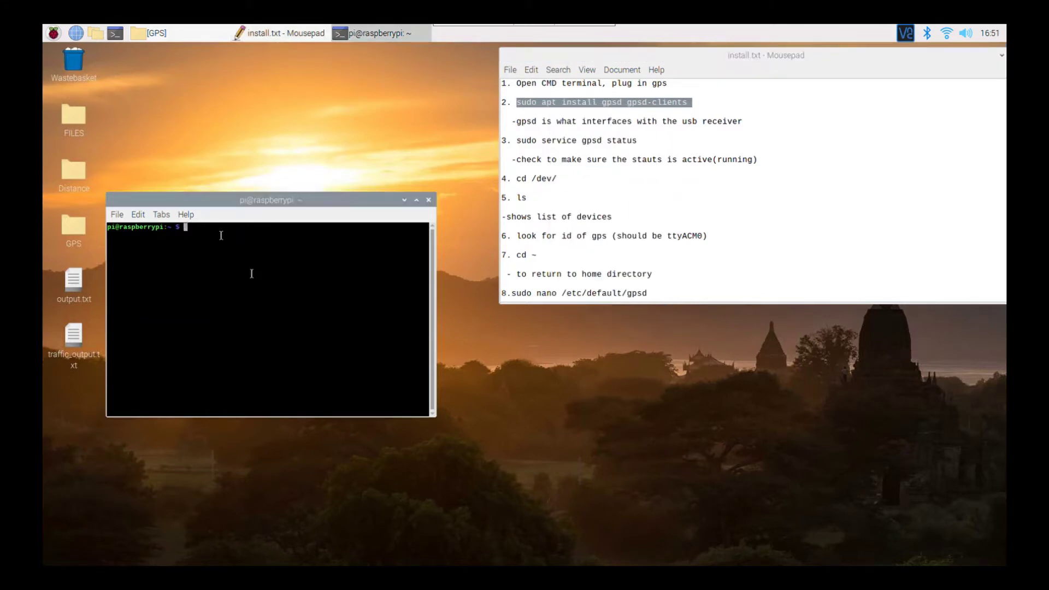
right_click(221, 235)
left_click(250, 291)
key("Return")
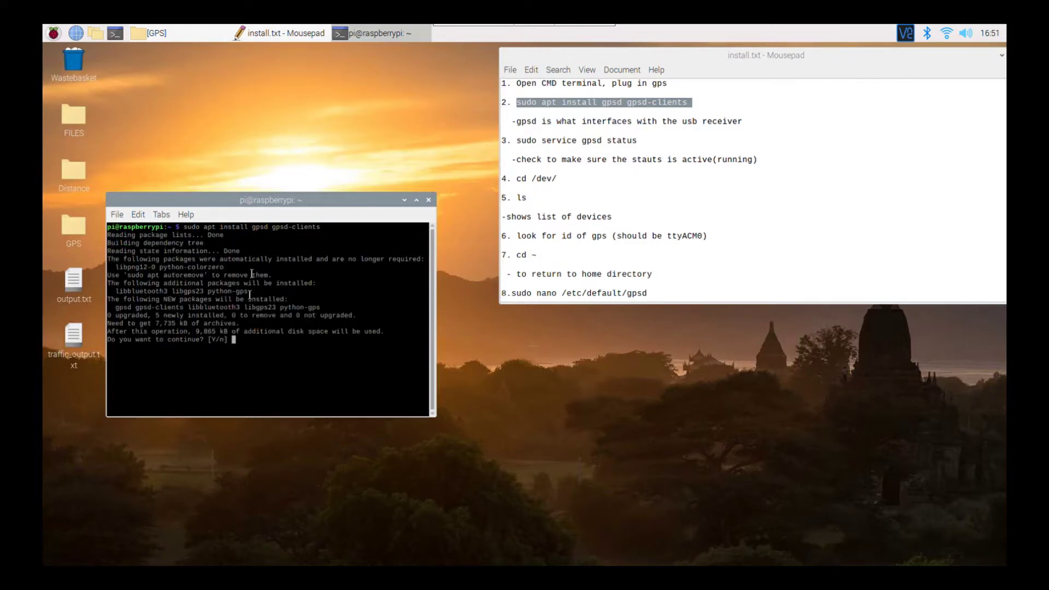
type("y")
key("Return")
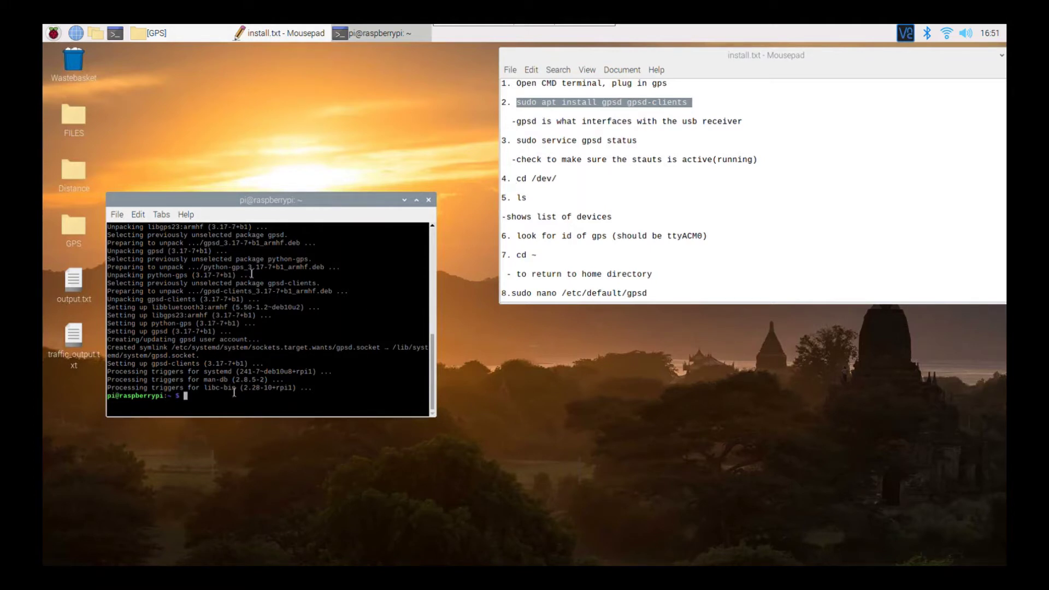
Step: Check the GPS service with "sudo service gpsd status" copied from install.txt, examine its Active line, and return to the prompt
left_click_drag(639, 141, 533, 143)
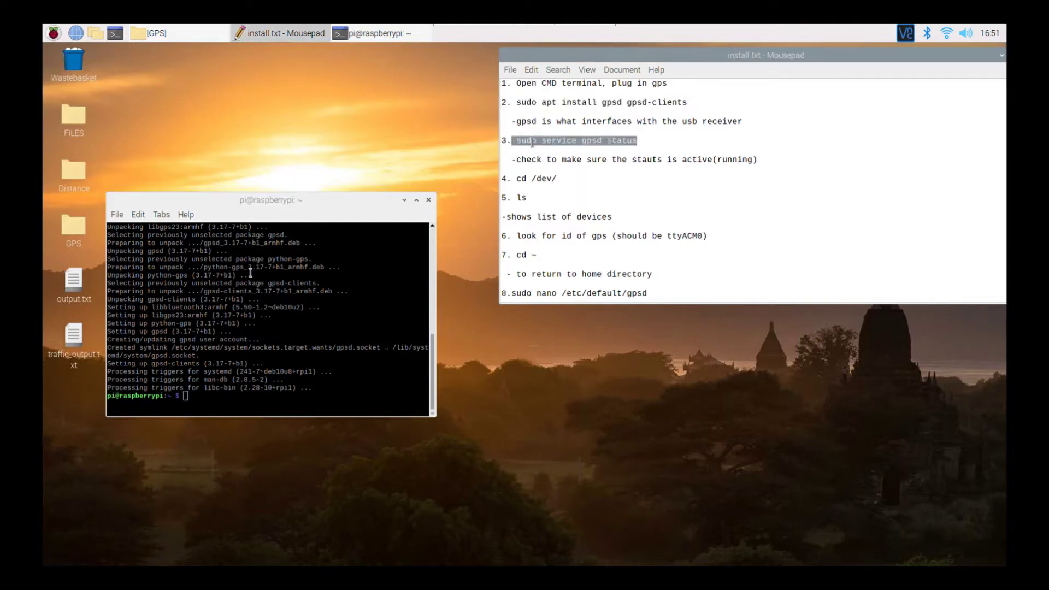
right_click(533, 141)
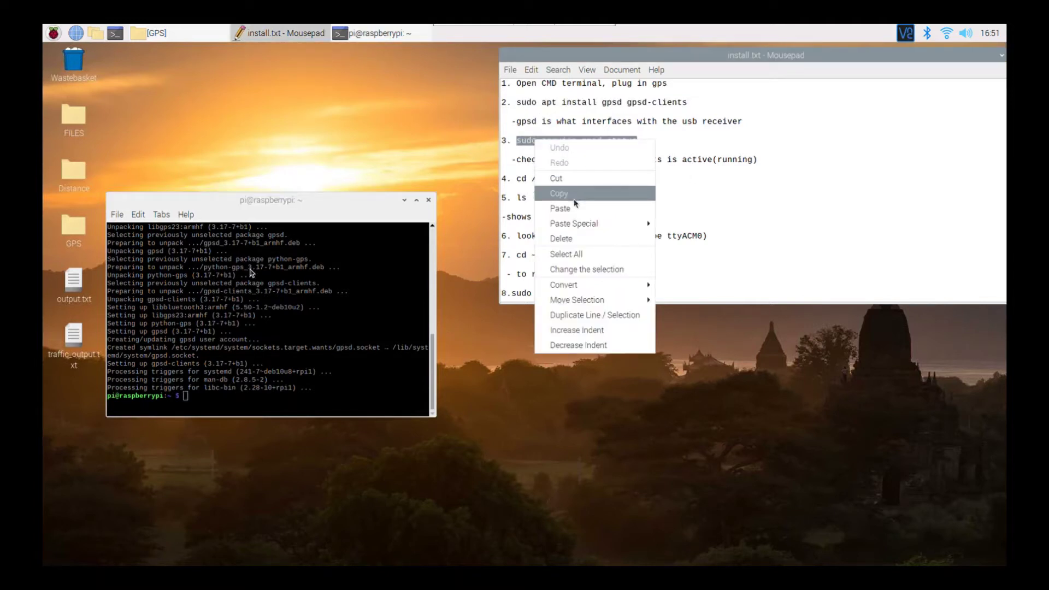
left_click(573, 198)
right_click(205, 402)
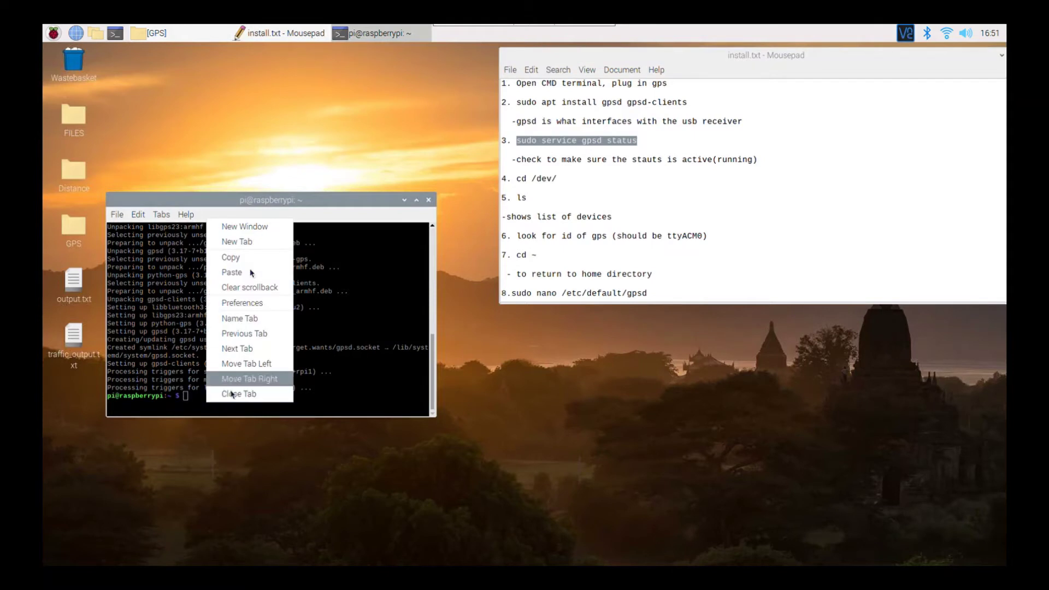
left_click(251, 271)
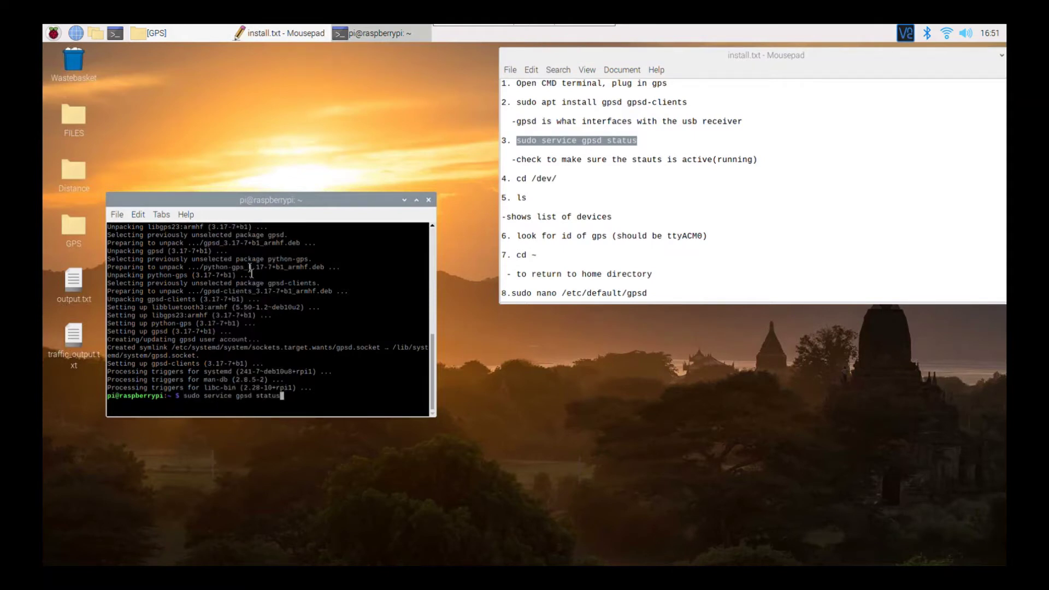
key("Return")
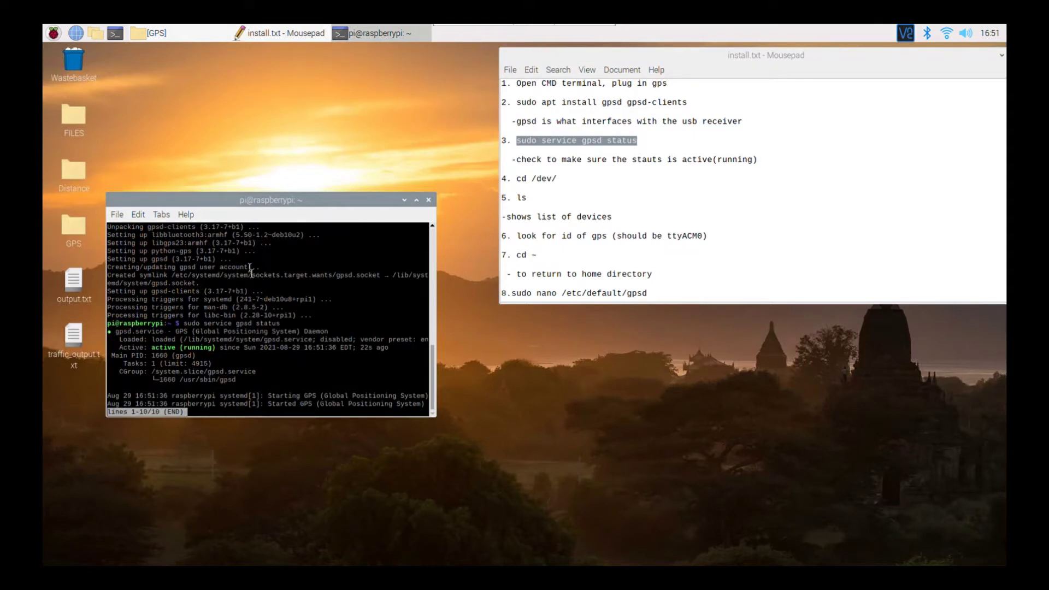
left_click_drag(216, 355, 152, 349)
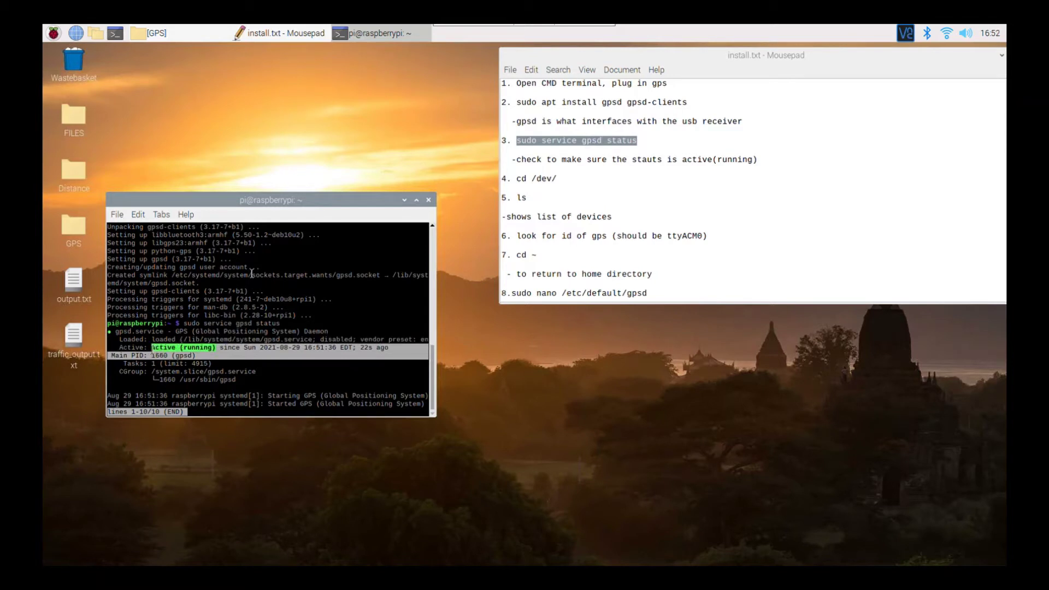
left_click(205, 414)
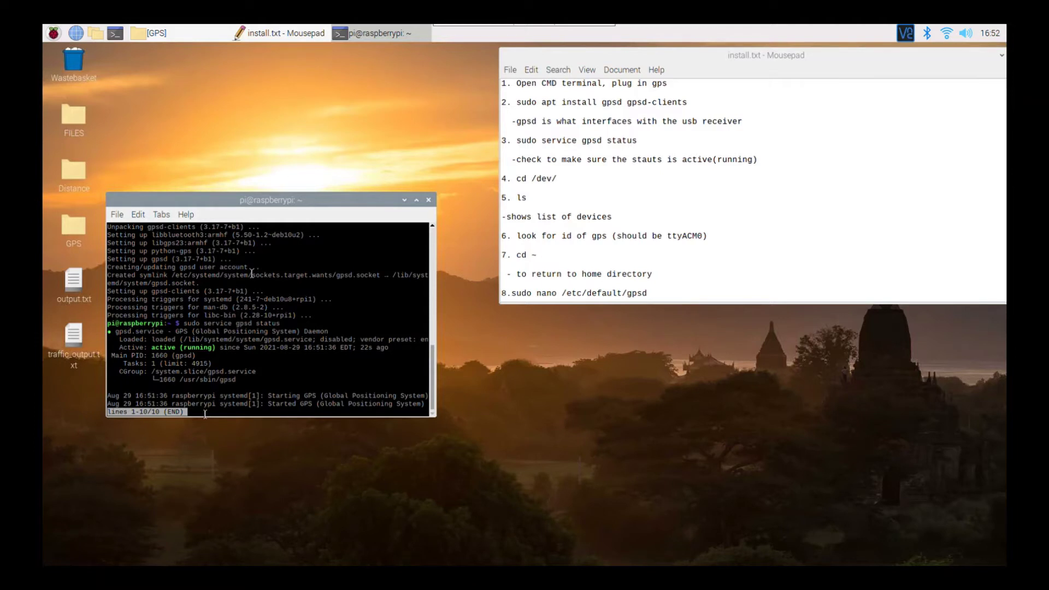
key("q")
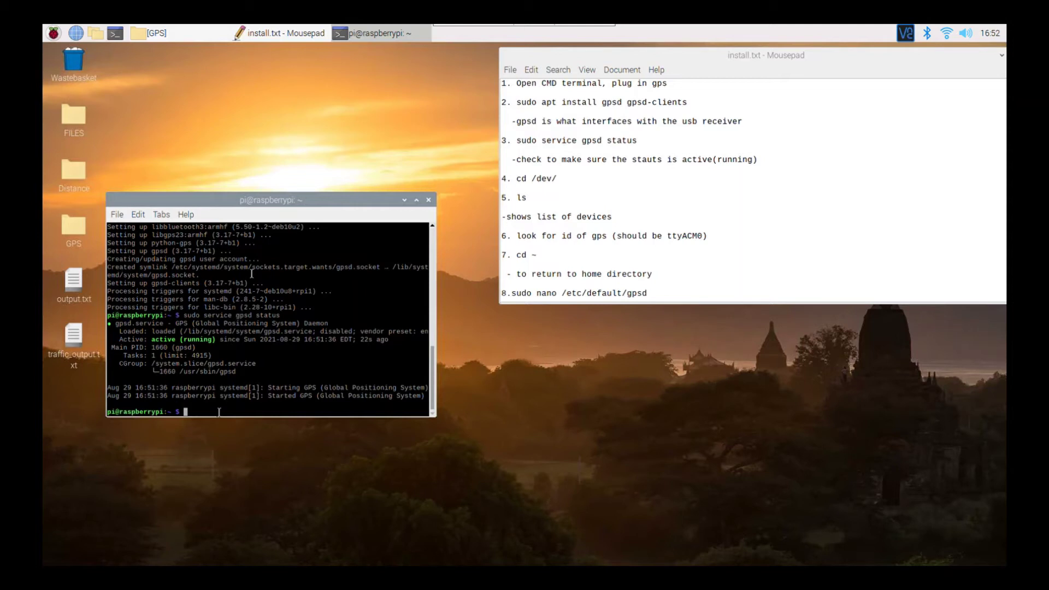
Step: Change to the /dev/ directory and list its devices with ls to look for the GPS ID
type("cd /dev/")
key("Return")
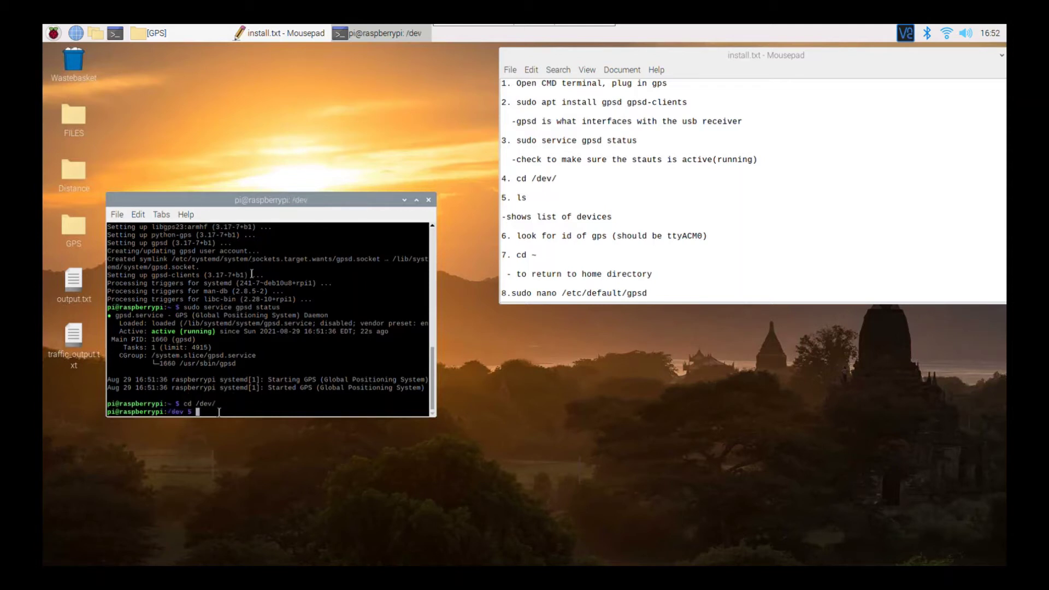
type("ls")
key("Return")
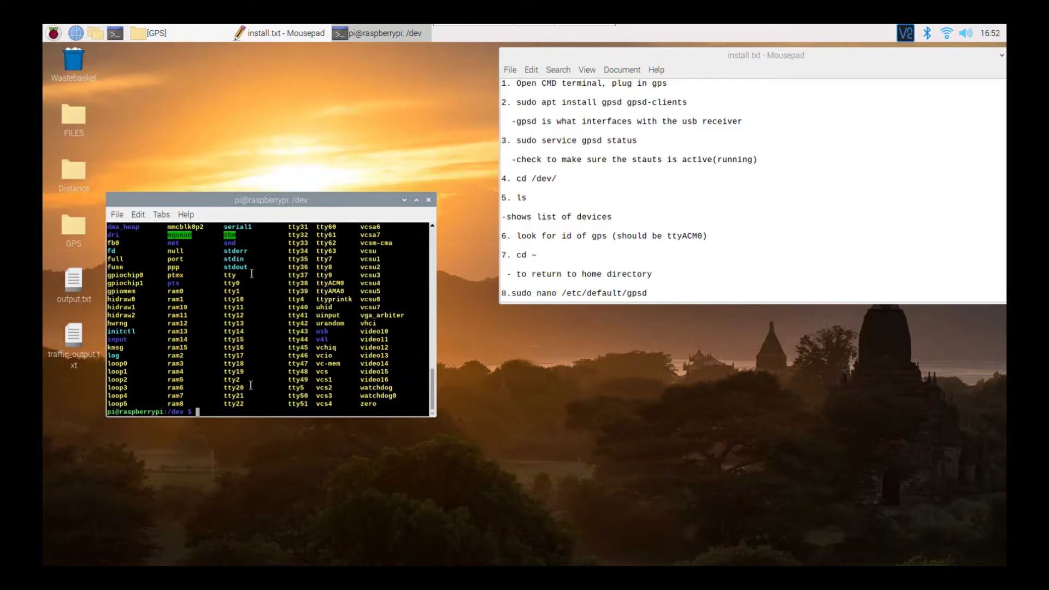
Step: Look through the /dev listing for the GPS ID ttyACM0, and return to the home directory with "cd ~"
scroll(251, 385, "up", 8)
scroll(251, 273, "down", 3)
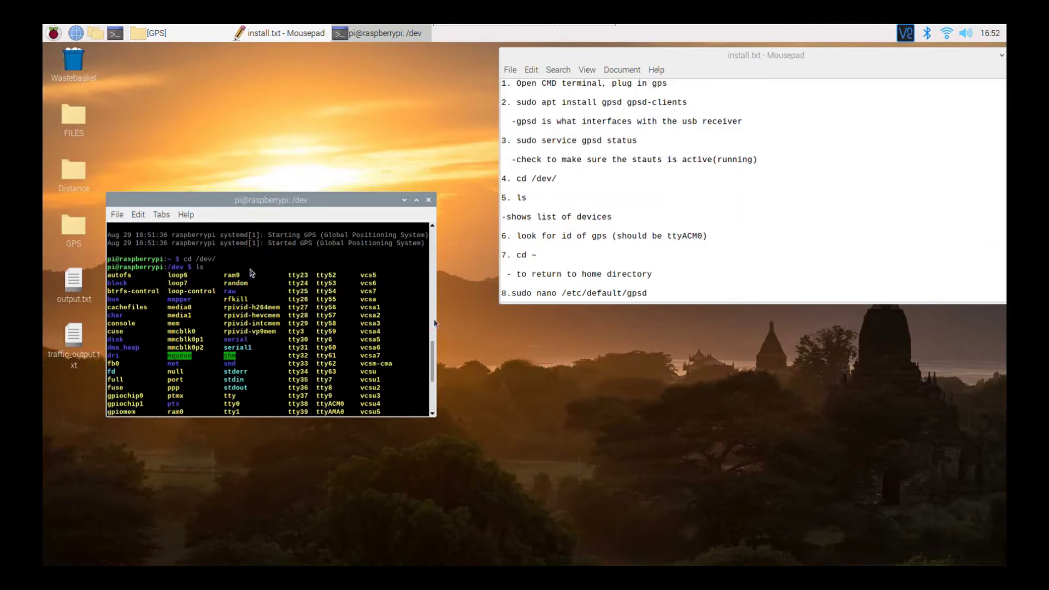
scroll(252, 273, "down", 5)
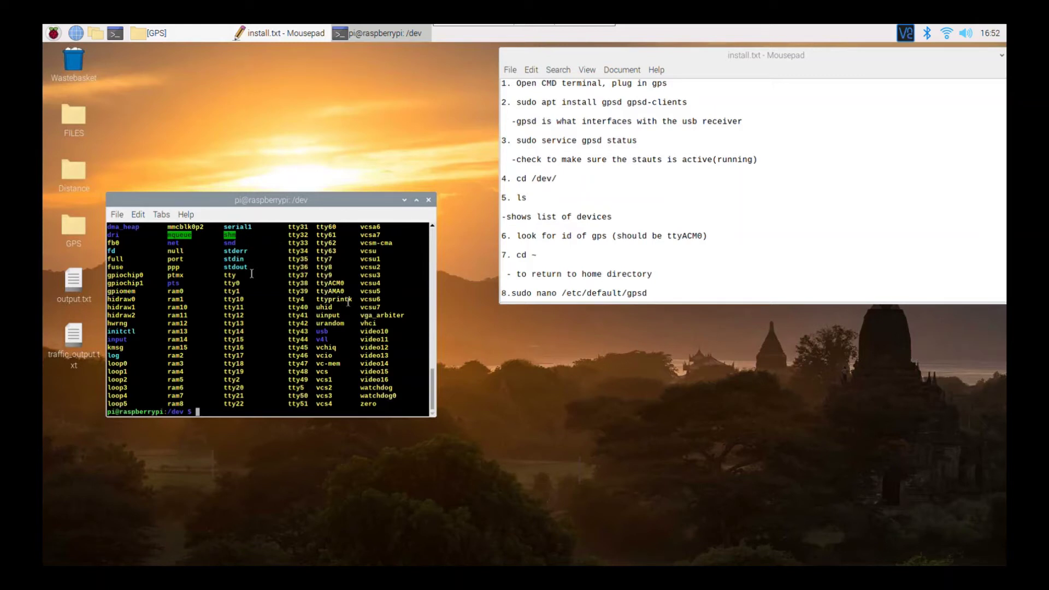
left_click_drag(348, 285, 315, 284)
left_click(295, 357)
type("cd ~")
key("Return")
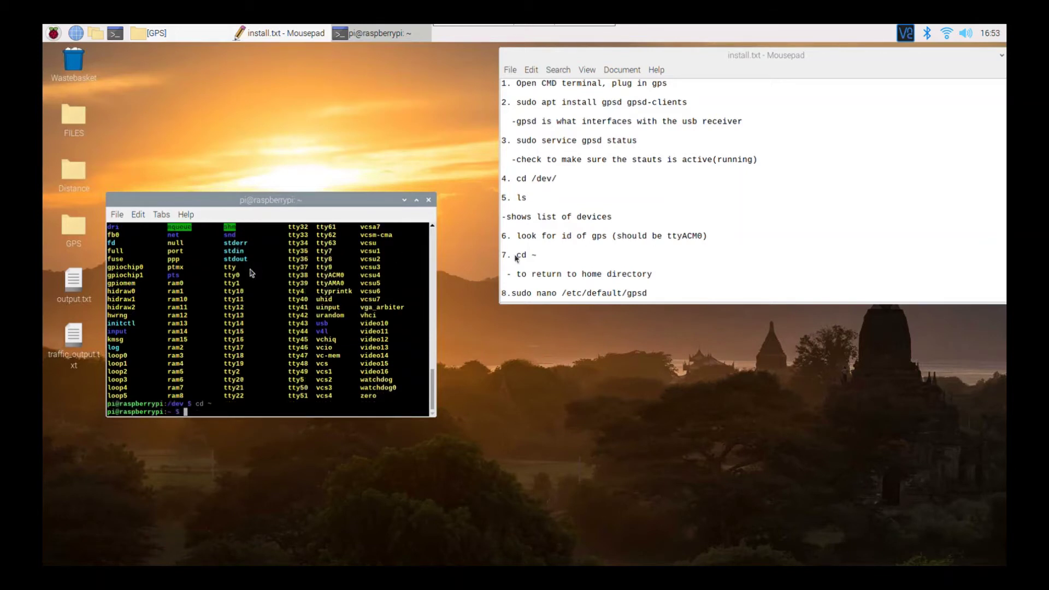
Step: Open the gpsd defaults file for editing with "sudo nano /etc/default/gpsd" copied from install.txt
scroll(629, 245, "down", 1)
left_click_drag(658, 235, 512, 235)
right_click(516, 236)
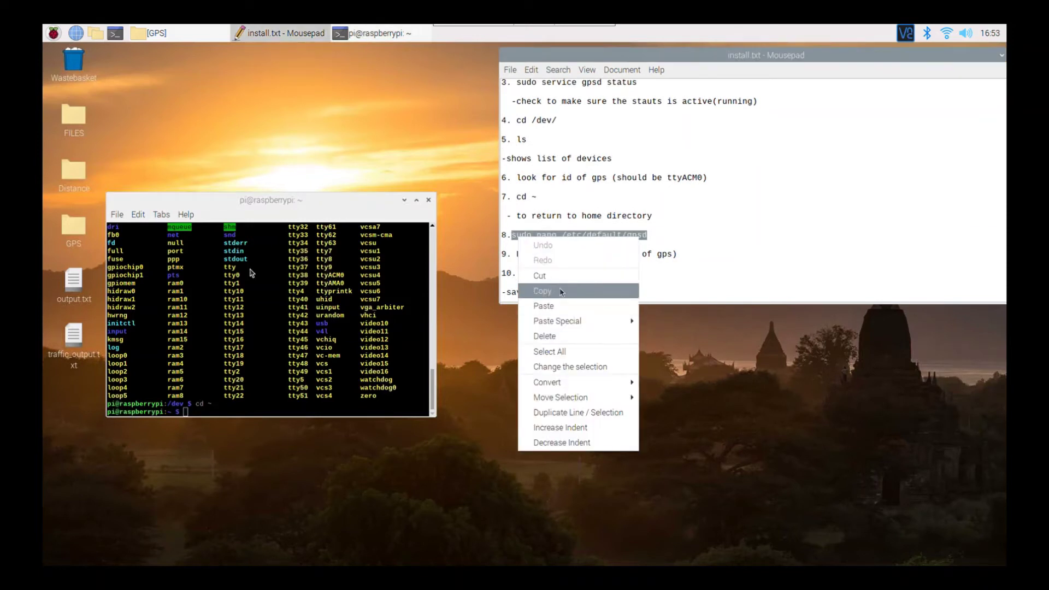
left_click(564, 288)
right_click(194, 411)
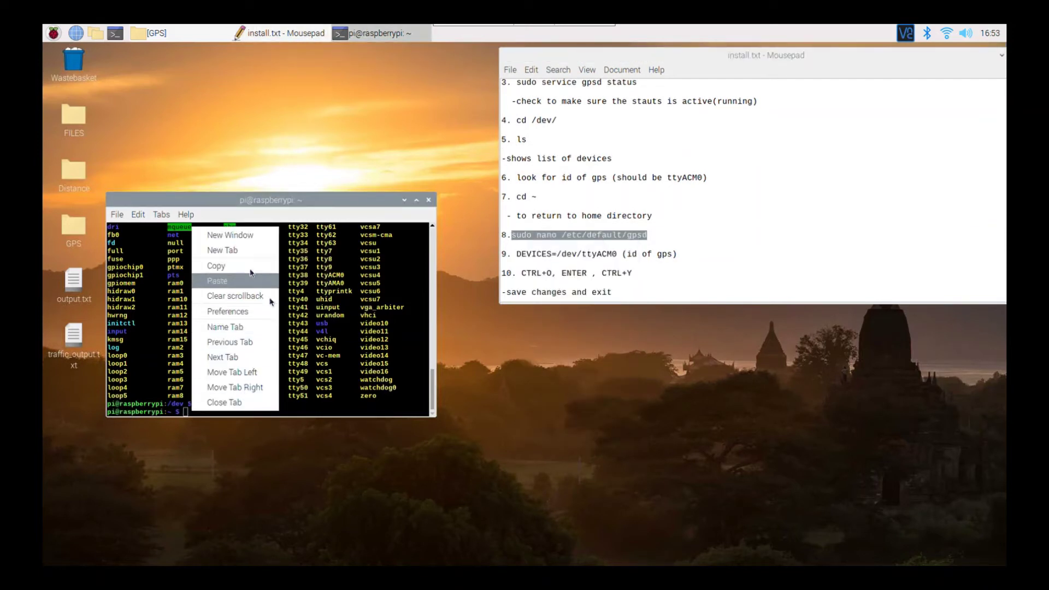
left_click(265, 283)
key("Return")
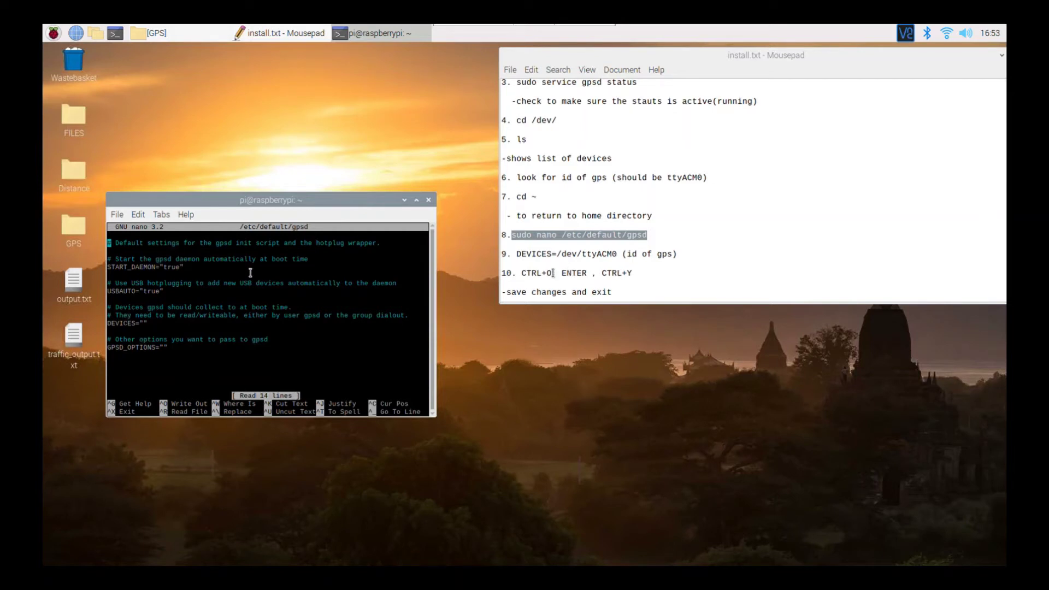
Step: Delete the empty quotation marks after DEVICES= in the /etc/default/gpsd file
key("Down")
key("Down")
key("Down")
key("Down")
key("Down")
key("Down")
key("Down")
key("Down")
key("Down")
key("Down")
key("Right")
key("Right")
key("Right")
key("Right")
key("Right")
key("Right")
key("Right")
key("Right")
key("Right")
key("Right")
key("BackSpace")
key("BackSpace")
Step: Set DEVICES to /dev/ttyACM0 copied from install.txt, write the changes to the file and exit nano
left_click_drag(622, 254, 560, 253)
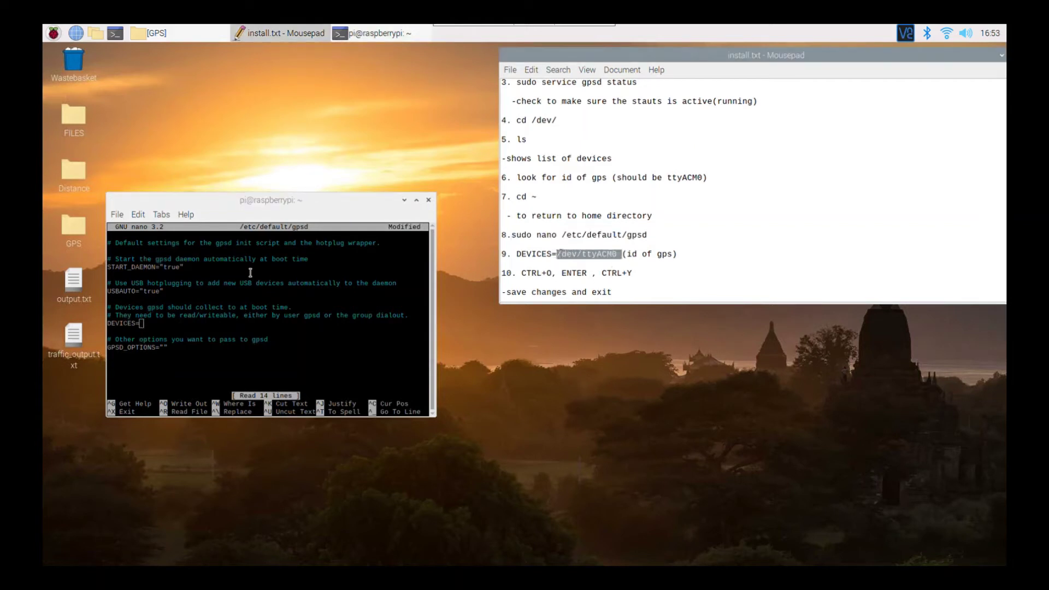
right_click(597, 256)
left_click(632, 319)
left_click(163, 327)
right_click(164, 327)
left_click(203, 382)
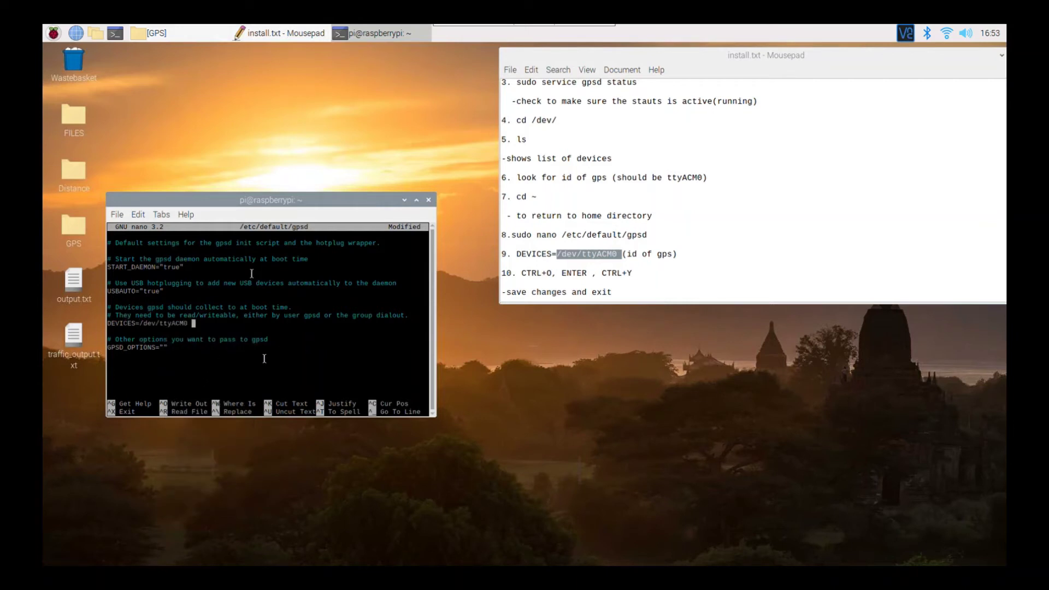
key("ctrl+o")
key("Return")
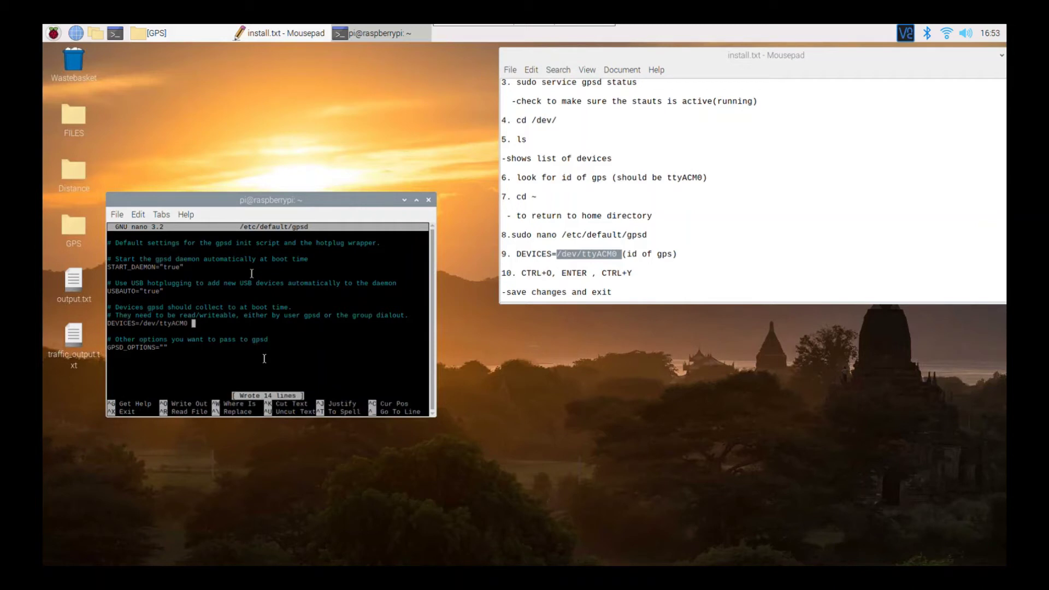
key("ctrl+x")
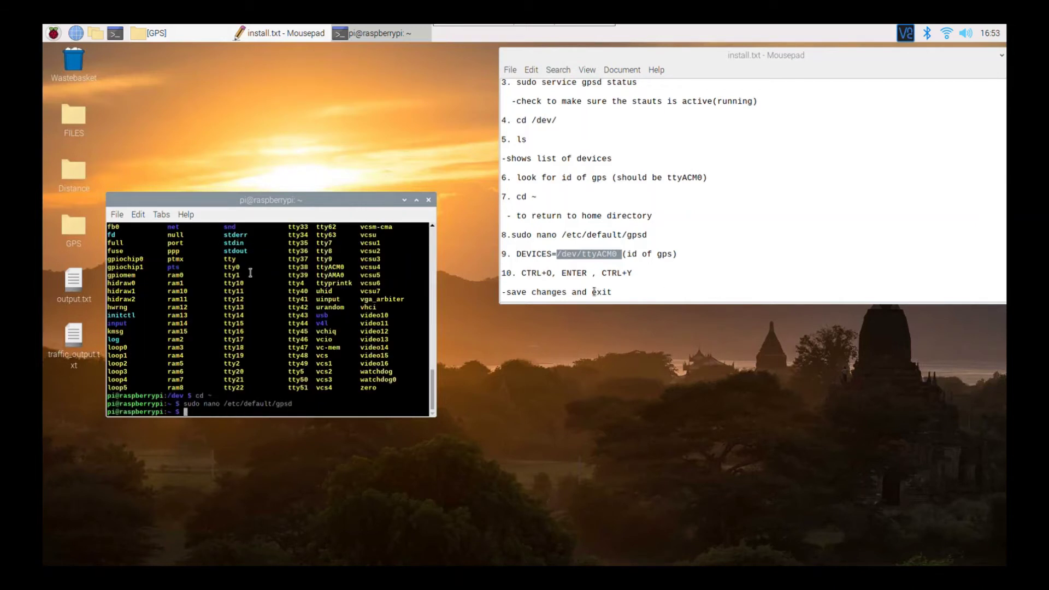
Step: Restart the GPS service with "sudo service gpsd restart" copied from install.txt
scroll(594, 290, "down", 5)
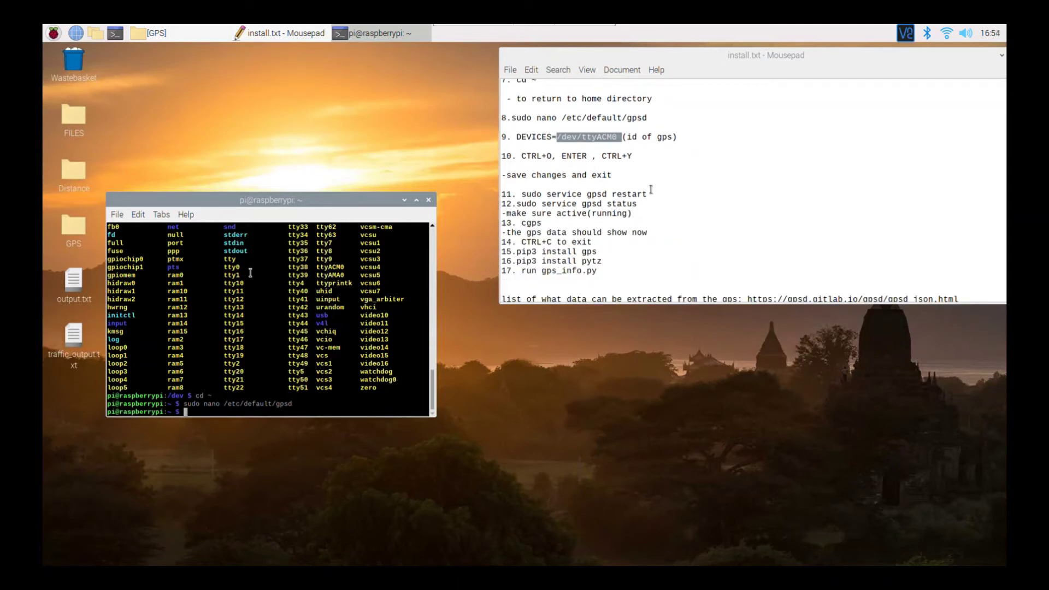
left_click_drag(650, 186, 532, 192)
left_click_drag(682, 198, 522, 196)
right_click(528, 195)
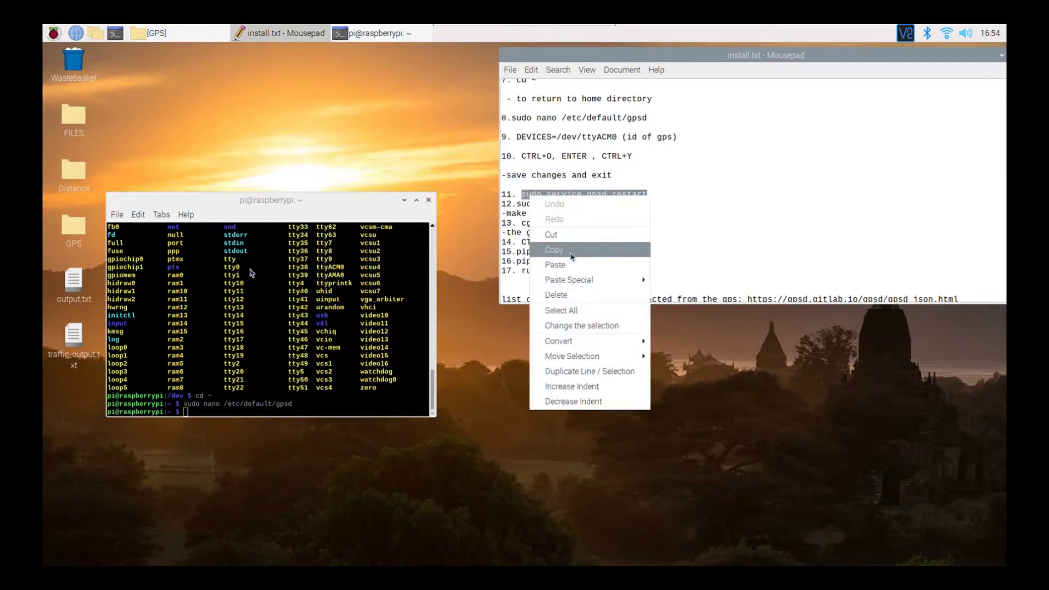
left_click(570, 246)
right_click(242, 222)
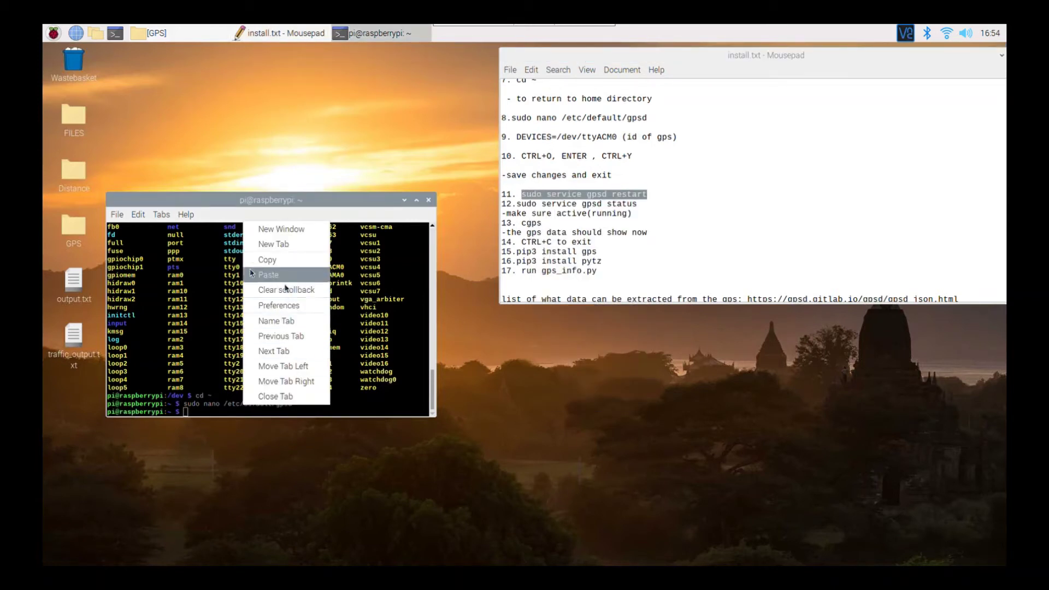
left_click(277, 276)
key("Return")
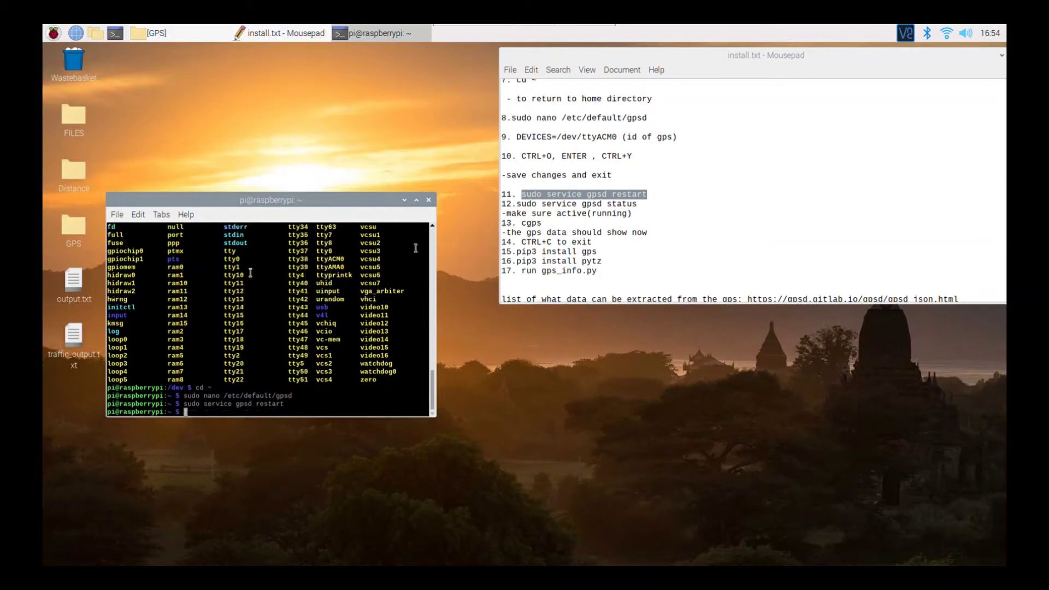
left_click_drag(639, 195, 547, 203)
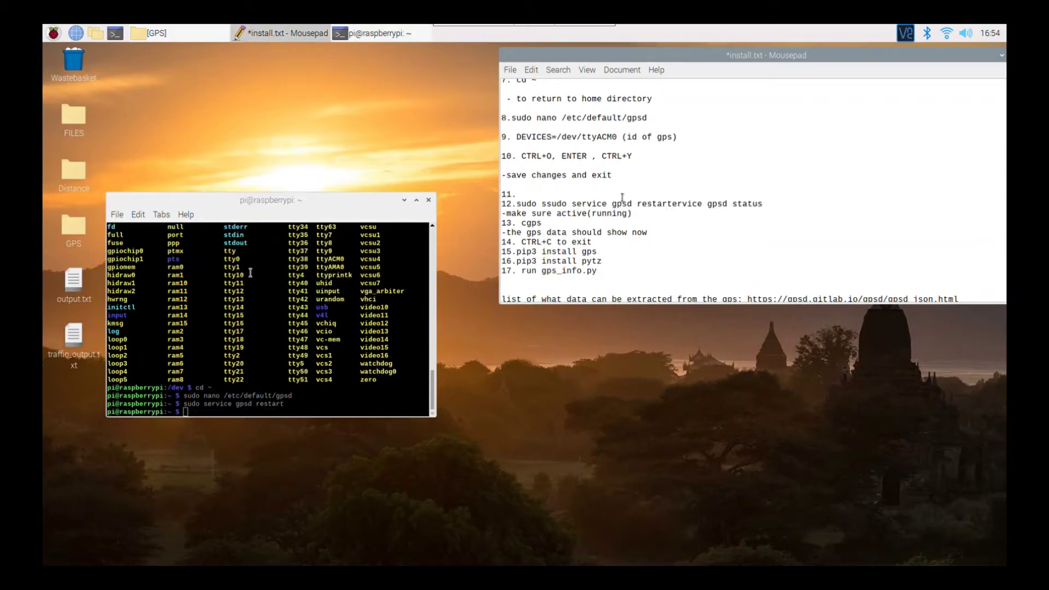
left_click_drag(634, 203, 528, 200)
left_click(552, 203)
Step: Try to check the restarted GPS service's status in the terminal
left_click(221, 415)
type("sudo serv")
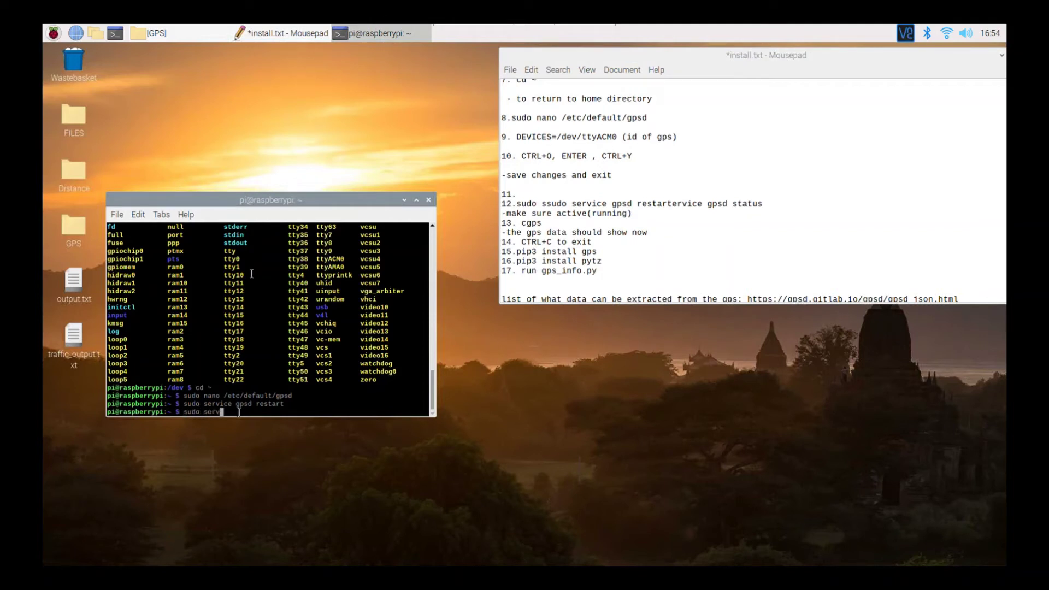
type("ie gpsd status")
key("Return")
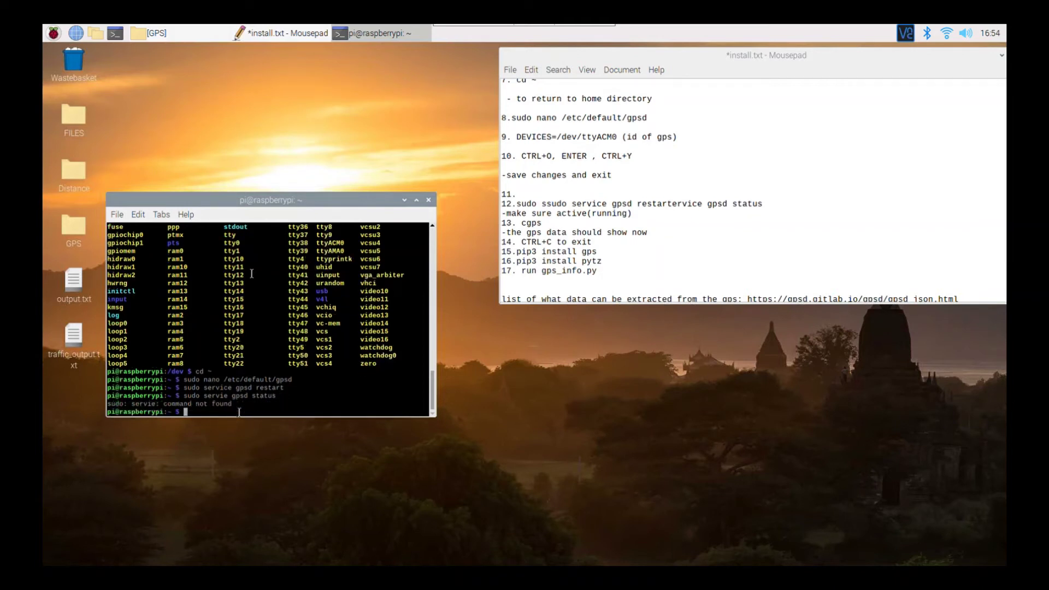
Step: Correct the previous command to "sudo service gpsd status", run it, and examine the Active line
key("Up")
key("BackSpace")
key("BackSpace")
key("BackSpace")
key("BackSpace")
key("BackSpace")
key("BackSpace")
key("BackSpace")
key("BackSpace")
key("BackSpace")
key("BackSpace")
key("BackSpace")
key("BackSpace")
key("BackSpace")
type("ce gpsd status")
key("Return")
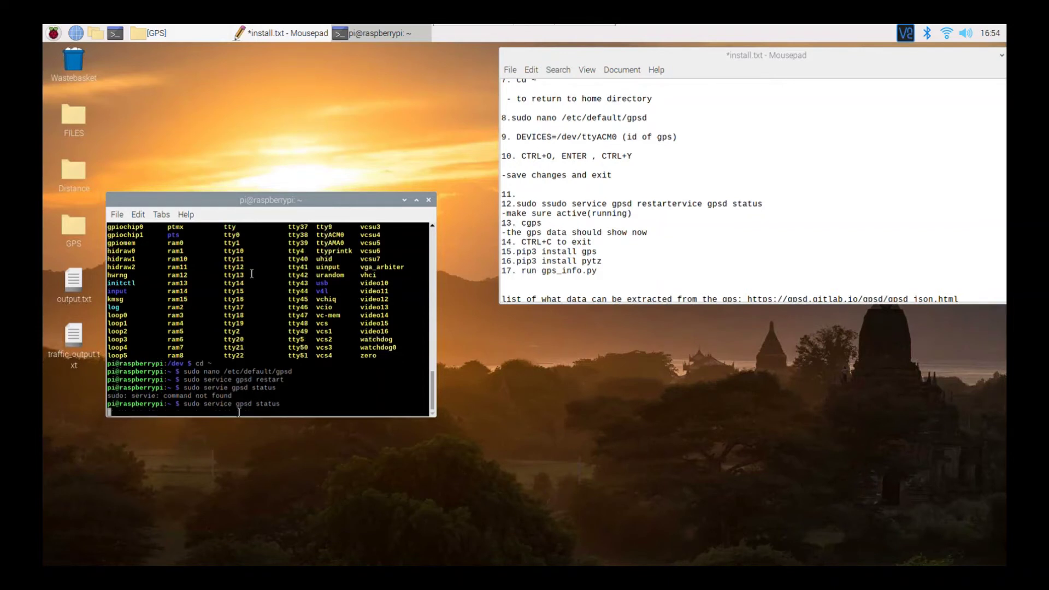
left_click_drag(215, 348, 153, 339)
left_click(151, 339)
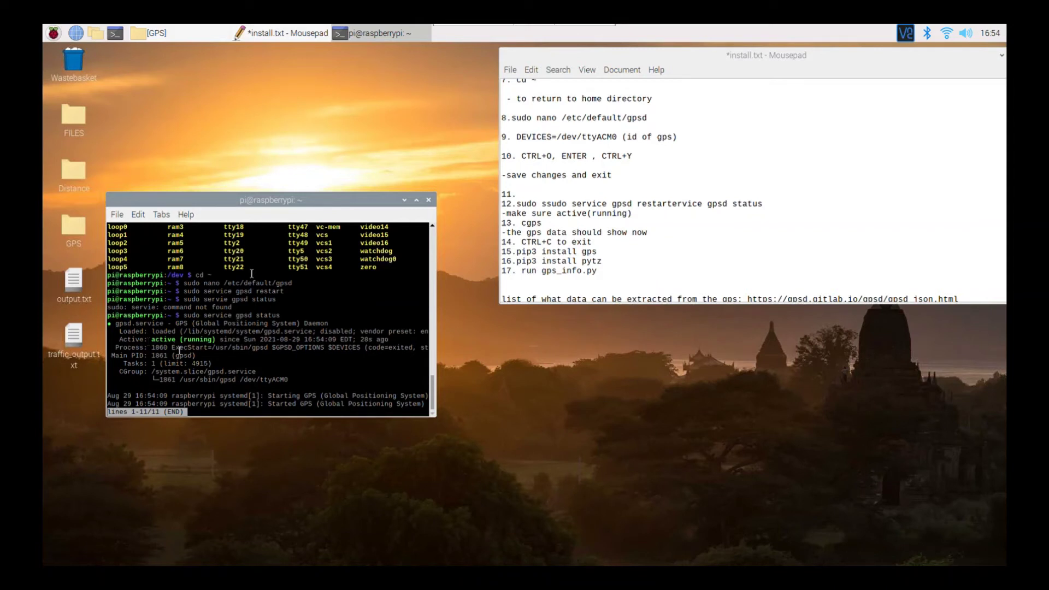
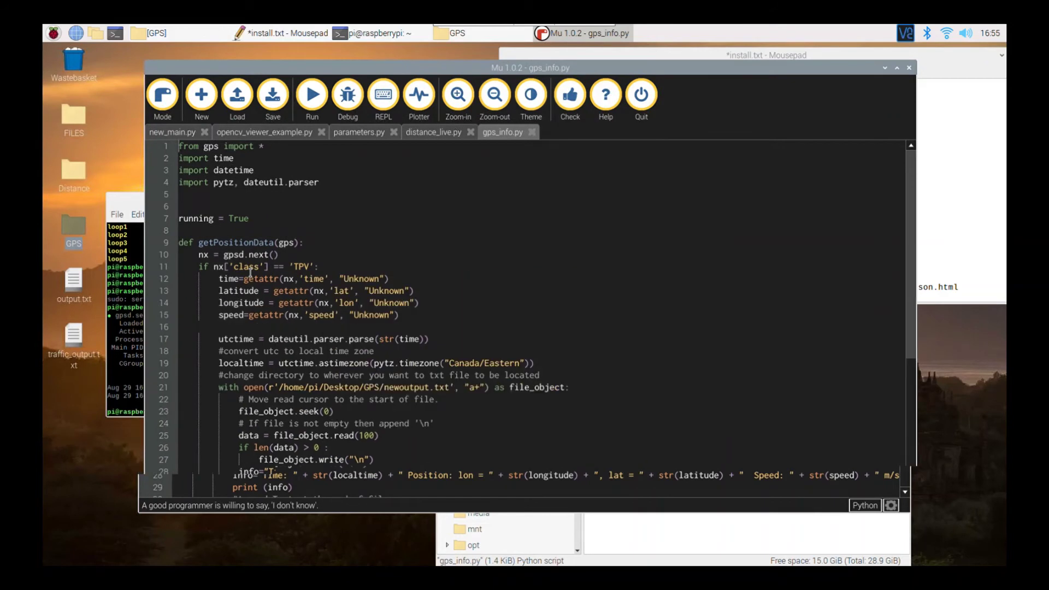
Step: Close all the other scripts in the Mu editor so only gps_info.py stays open, and minimize Mu
left_click(204, 132)
left_click(252, 133)
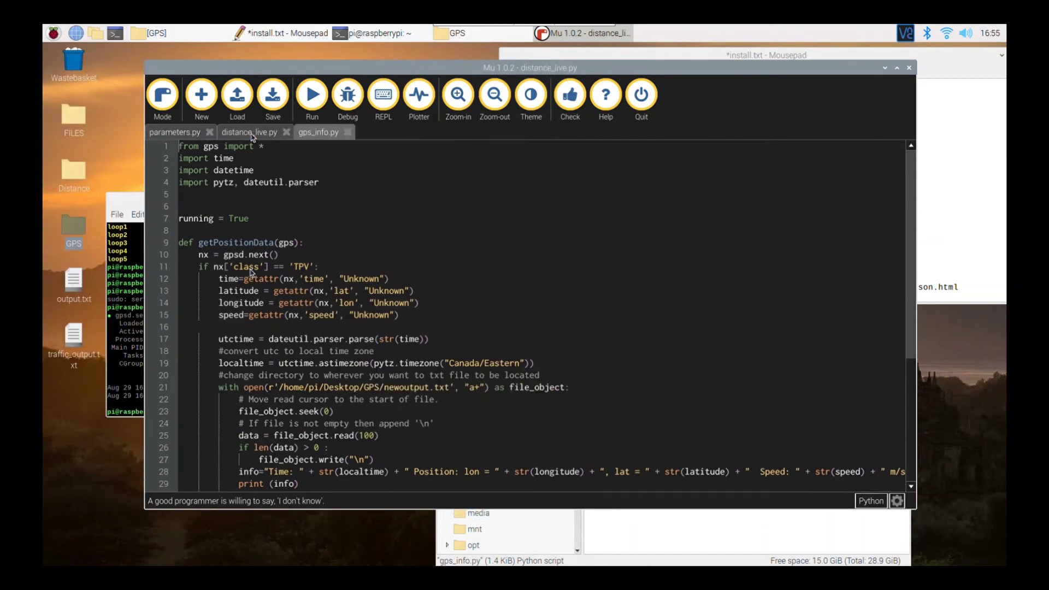
left_click(251, 134)
left_click(209, 132)
left_click(213, 132)
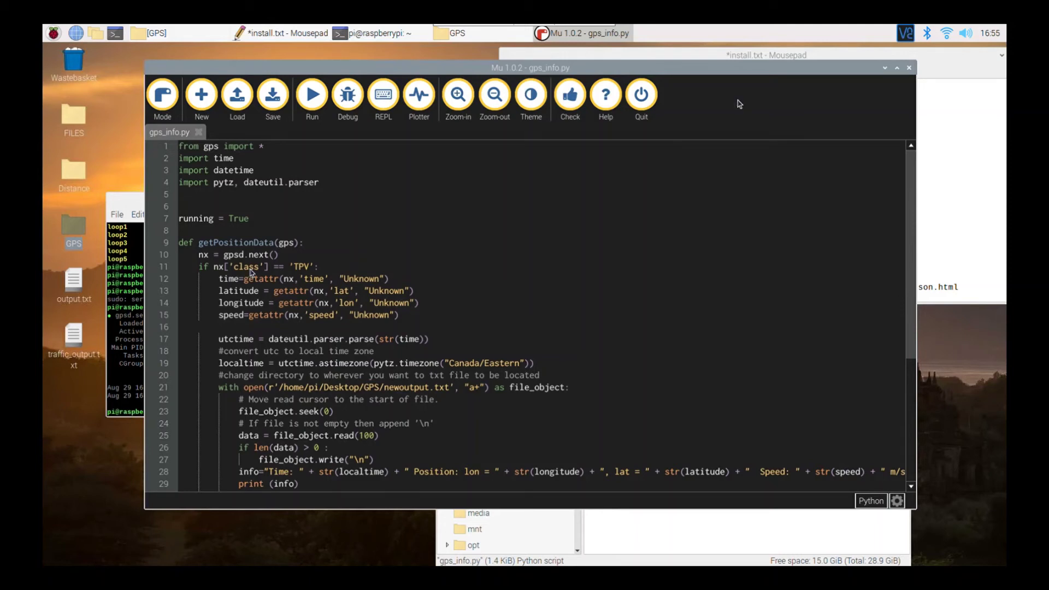
left_click(884, 68)
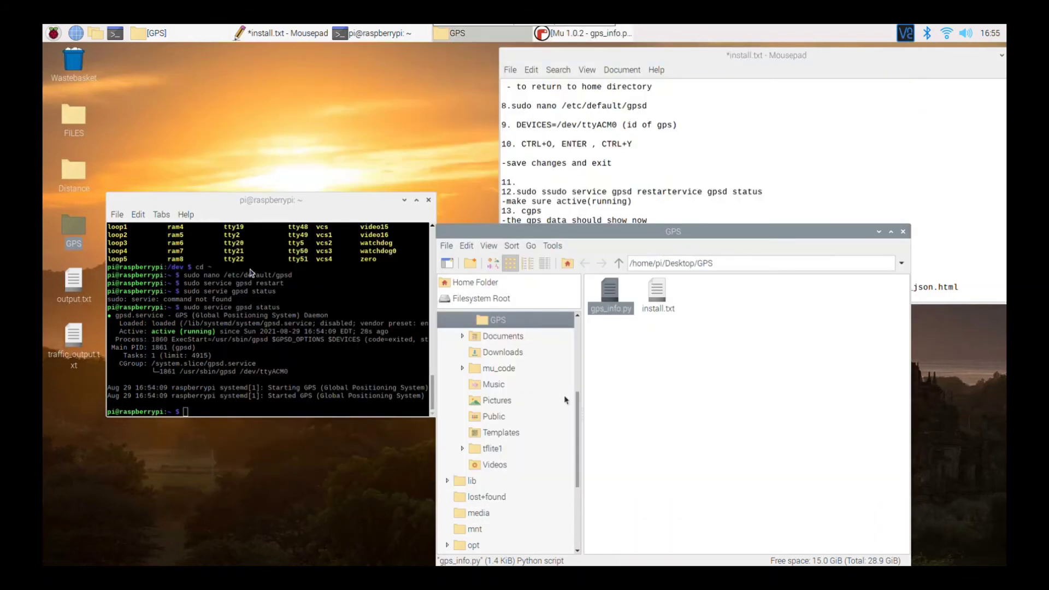
Step: In the terminal, install the Python packages from install.txt with "pip3 install gps" and "pip3 install pytz"
left_click(710, 180)
left_click(202, 415)
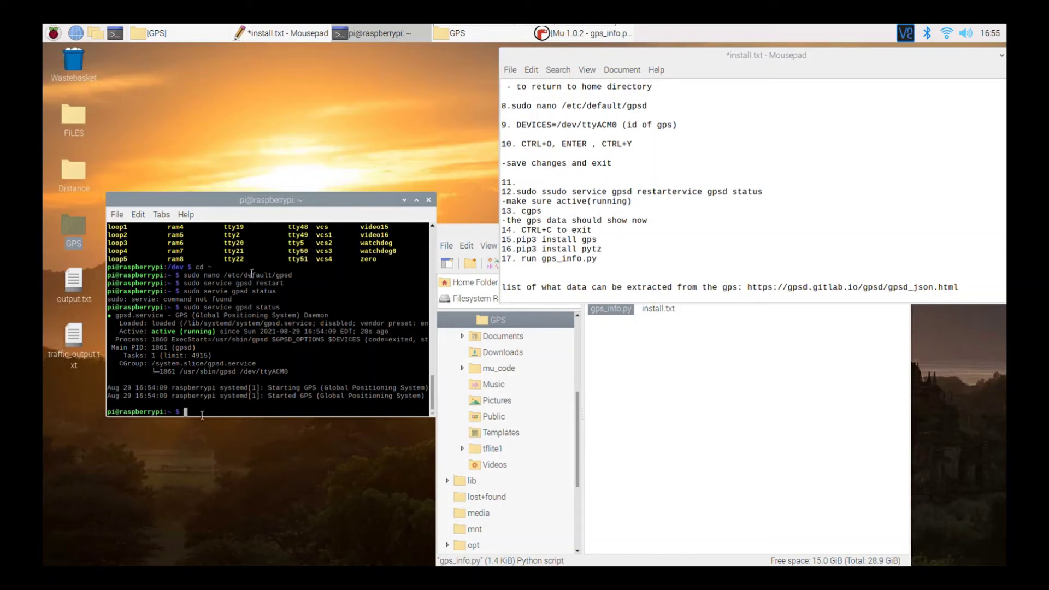
type("pip3 install gps")
key("Return")
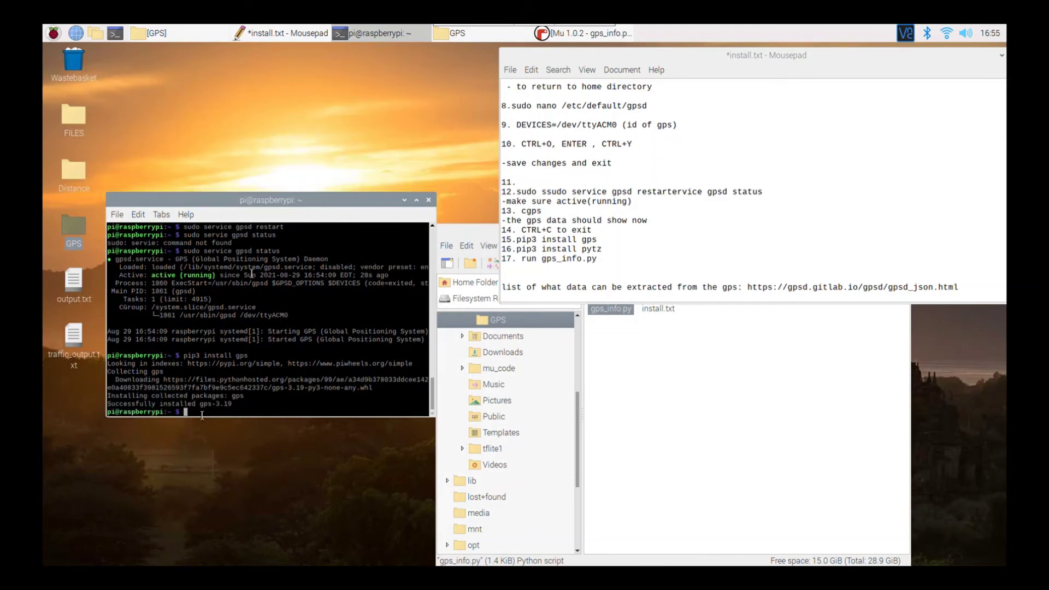
type("pip3 install pytz")
key("Return")
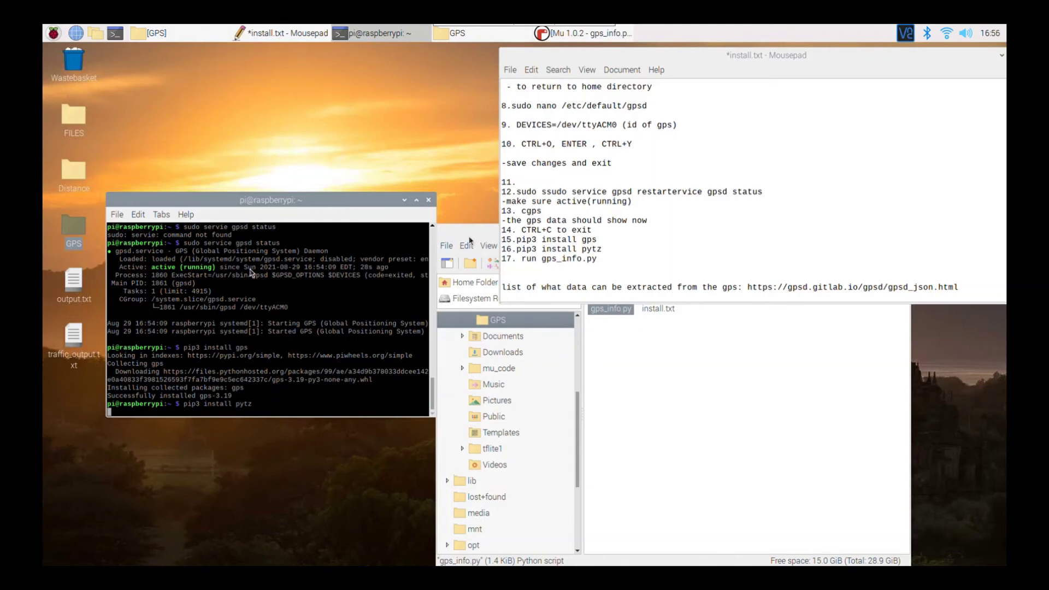
Step: Check the imports in gps_info.py in Mu, and try to install datetime from the terminal with "pip3 datetime"
left_click(574, 30)
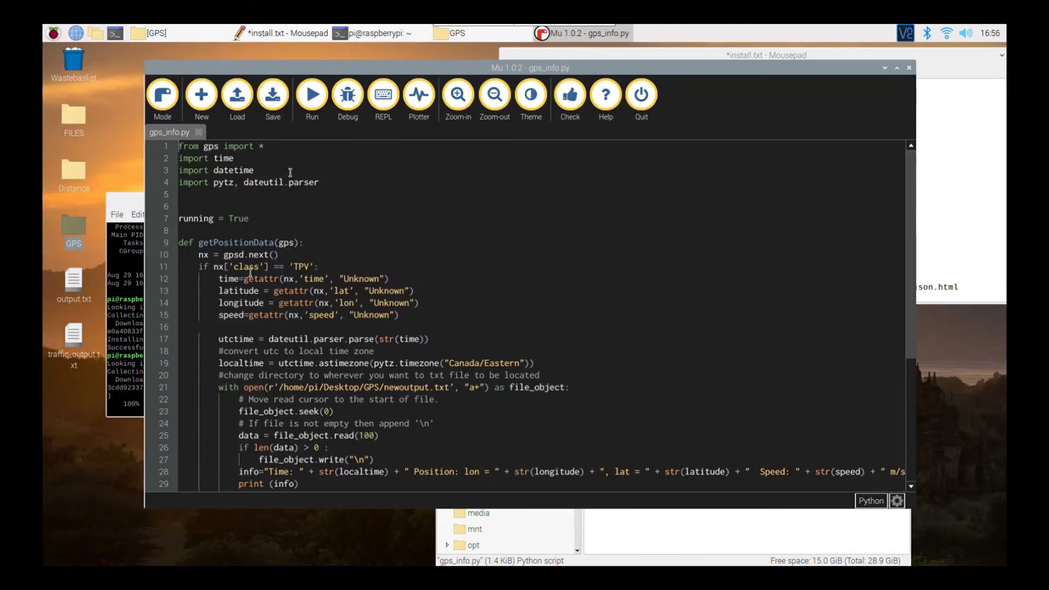
left_click(884, 68)
type("pip3 ")
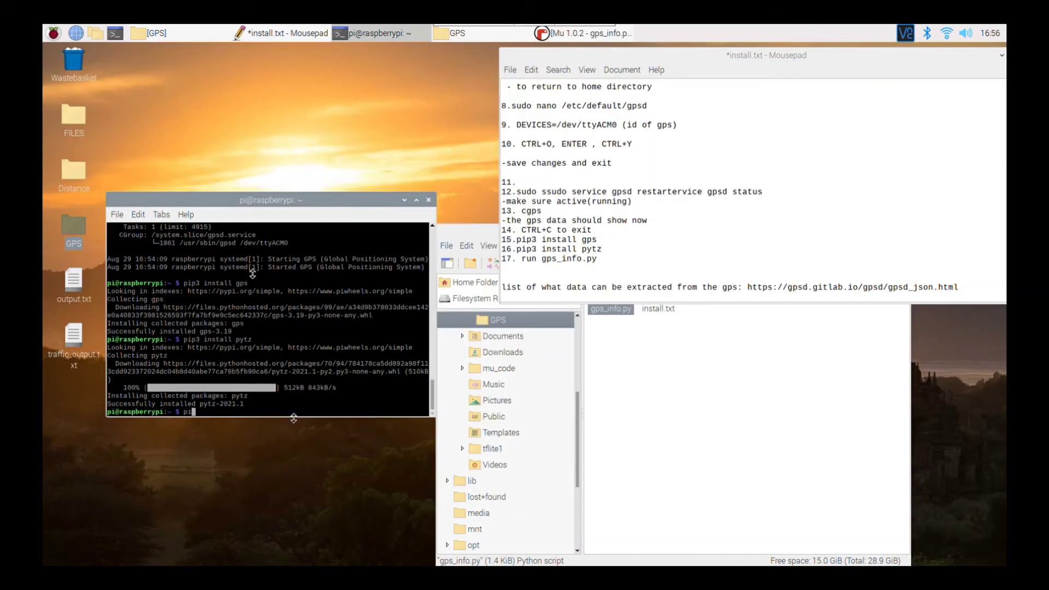
type("datetime")
key("Return")
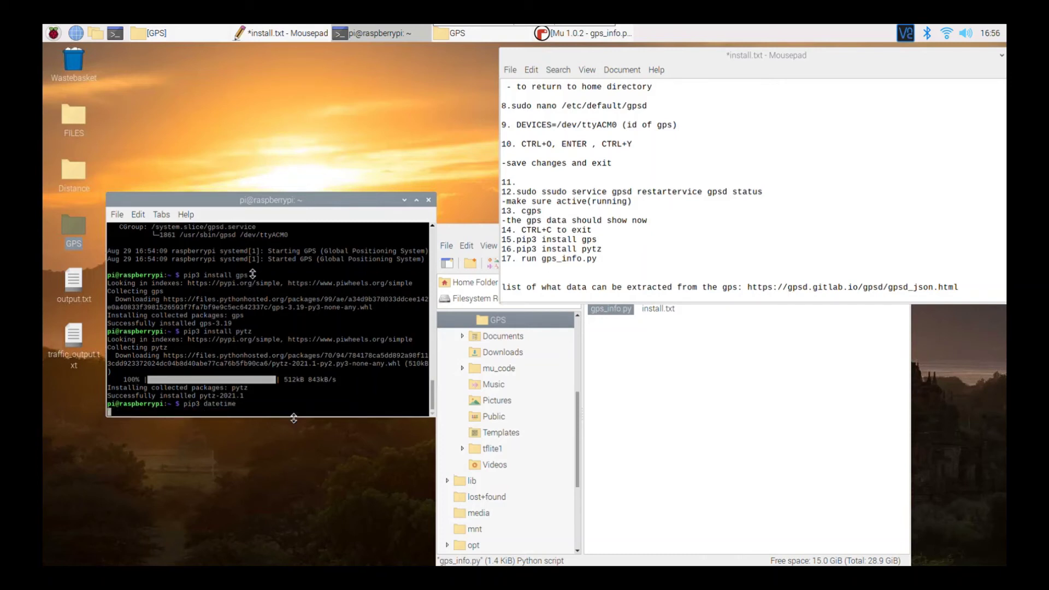
Step: Install the datetime package with "pip3 install datetime"
type("pip3")
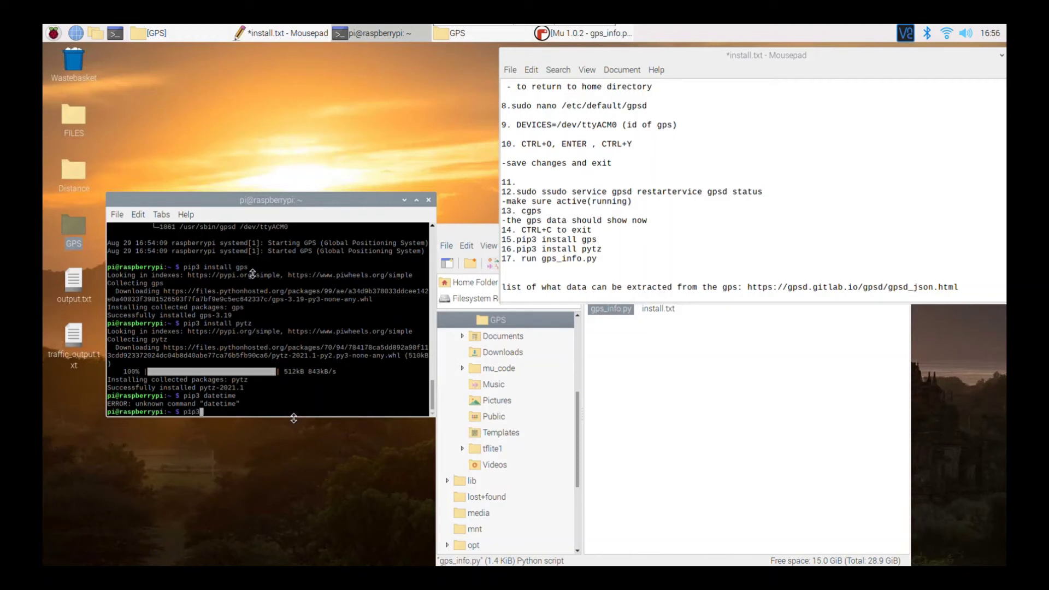
type(" install datetime")
key("Return")
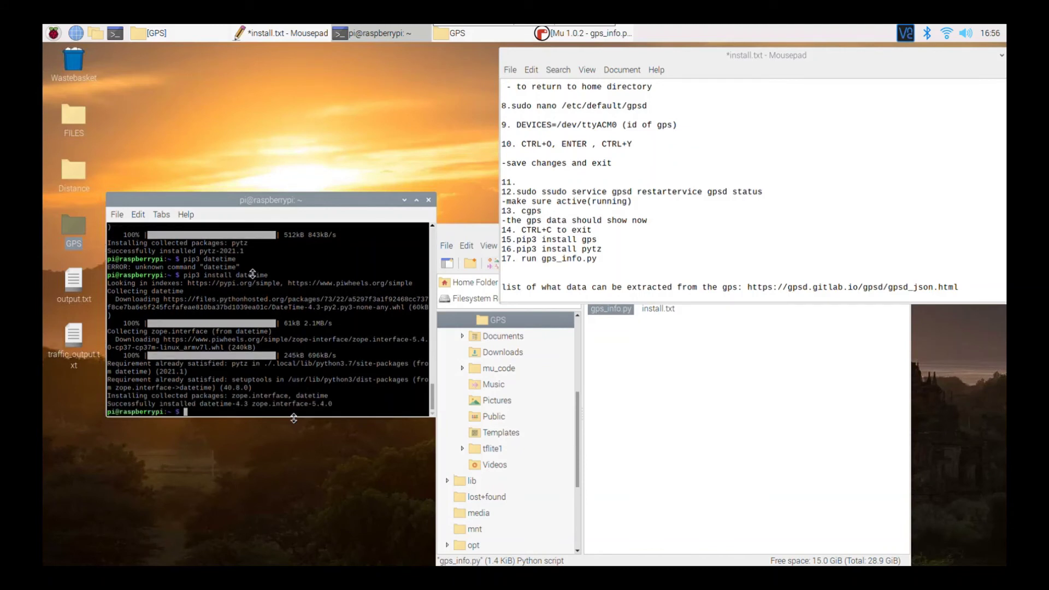
Step: Close the terminal and the GPS folder window, and bring gps_info.py back up in Mu
left_click(429, 200)
left_click_drag(458, 234, 152, 160)
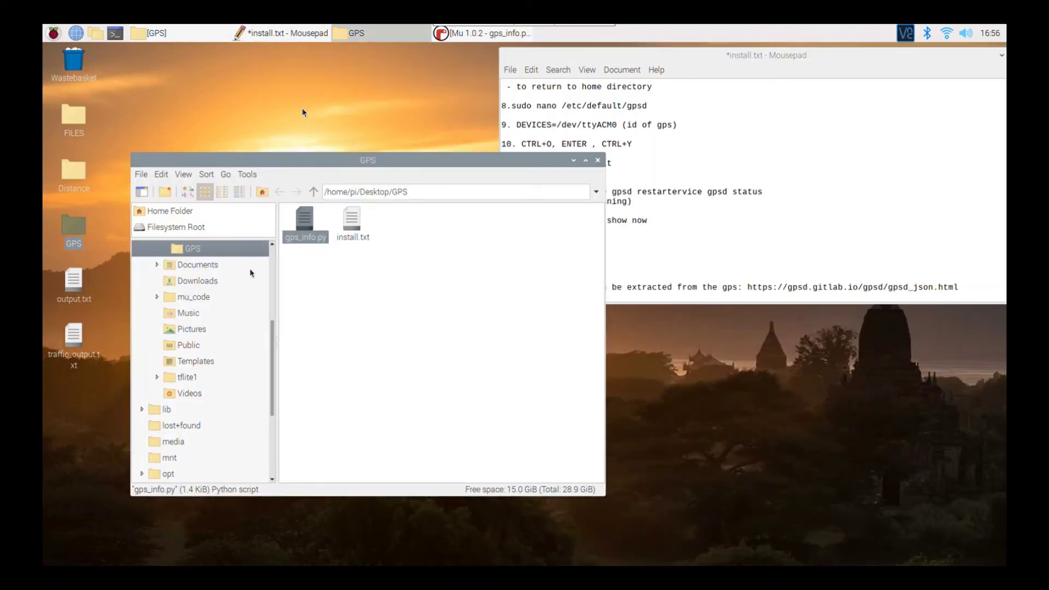
left_click(341, 88)
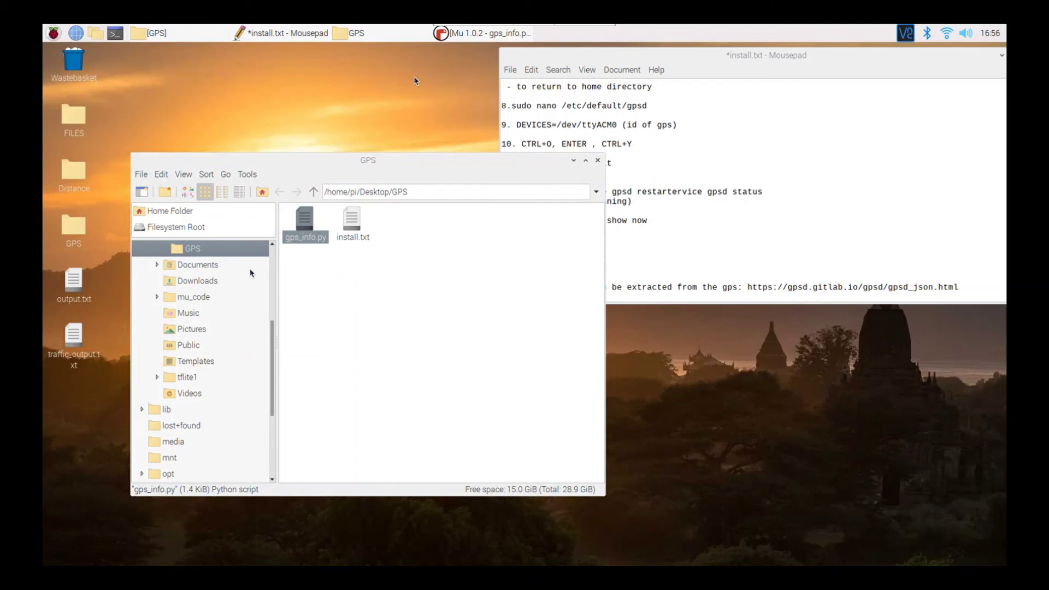
left_click(598, 160)
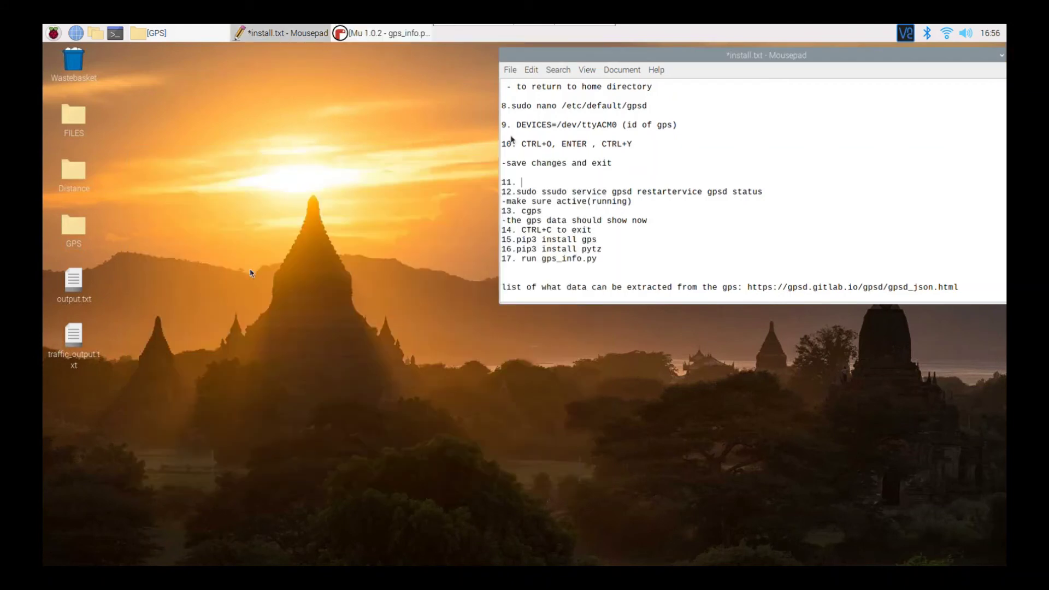
left_click(370, 36)
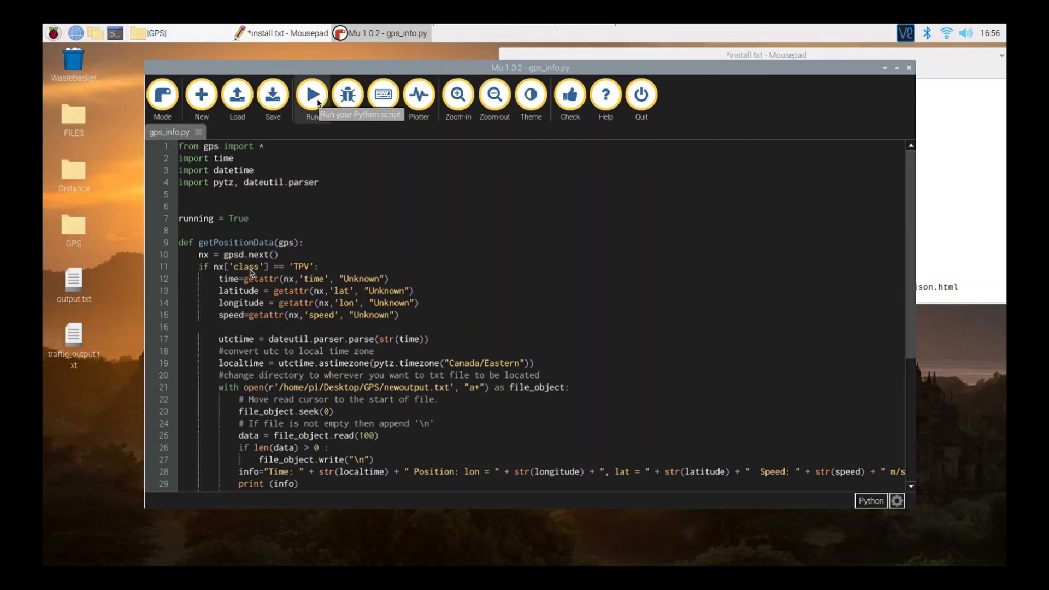
Step: Run gps_info.py in Mu, stop it once position readings have been printed, and minimize the editor window
left_click(319, 103)
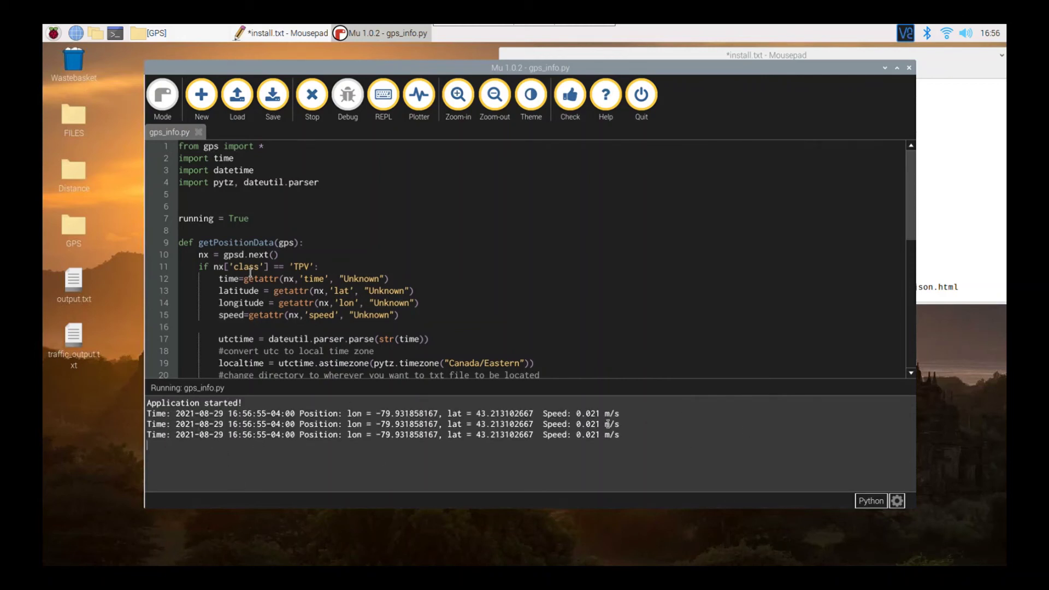
left_click(320, 106)
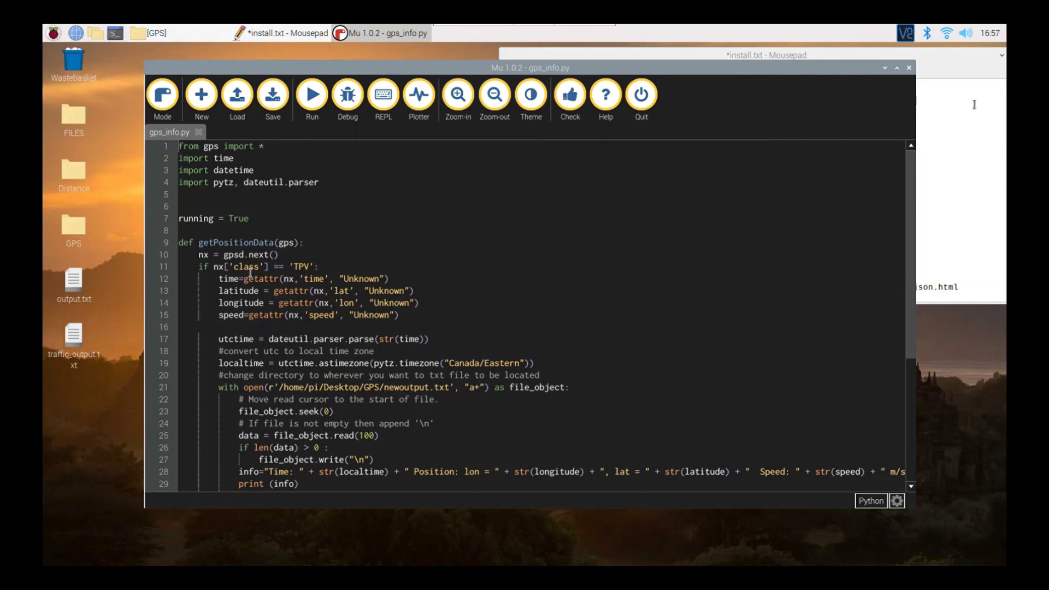
left_click(885, 69)
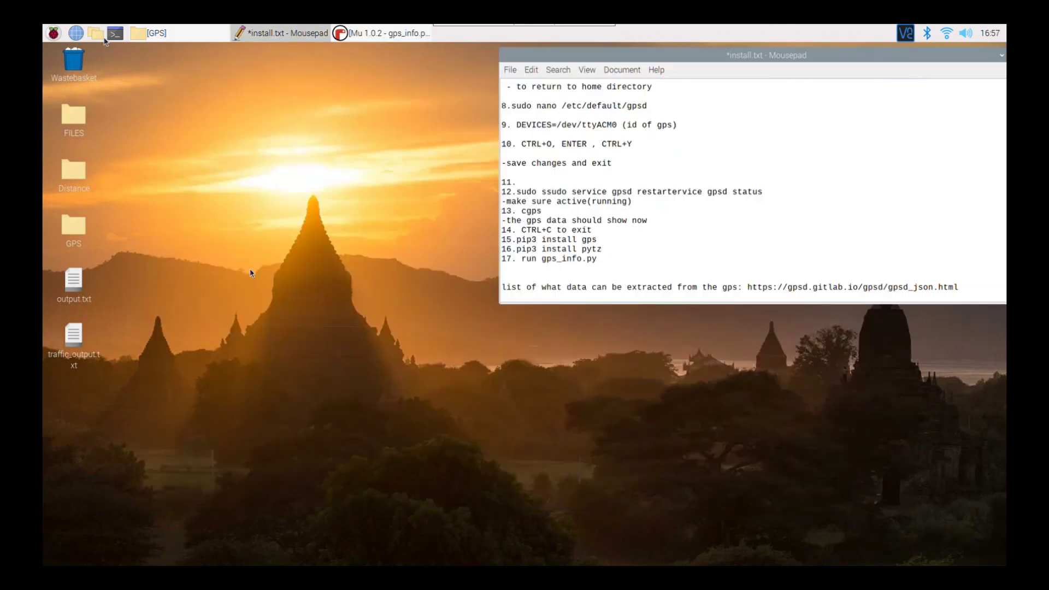
Step: Open a new terminal window near the middle of the desktop and close install.txt without saving its changes
left_click(115, 35)
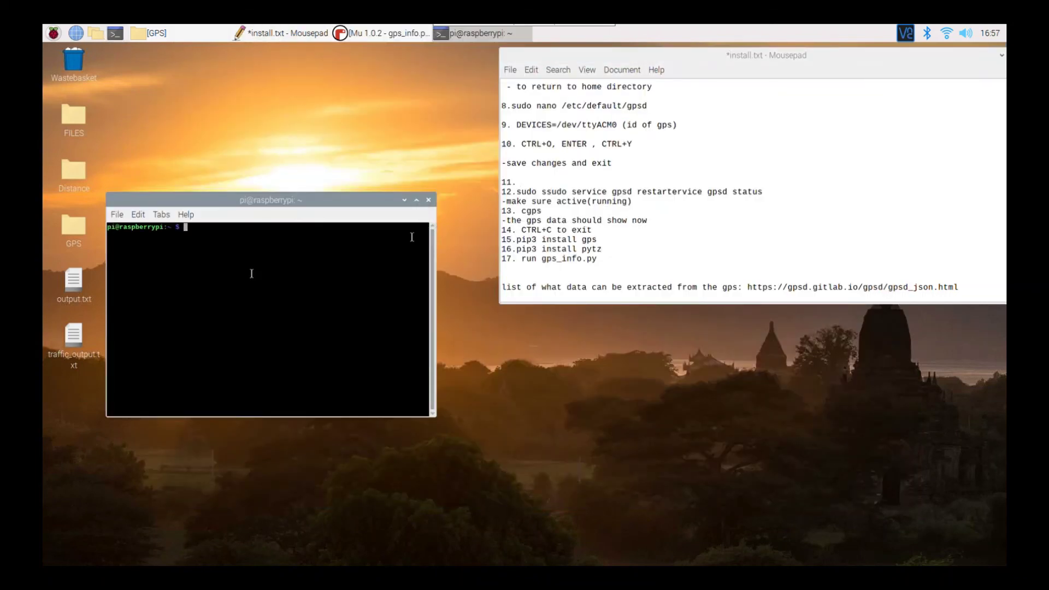
left_click_drag(383, 202, 586, 123)
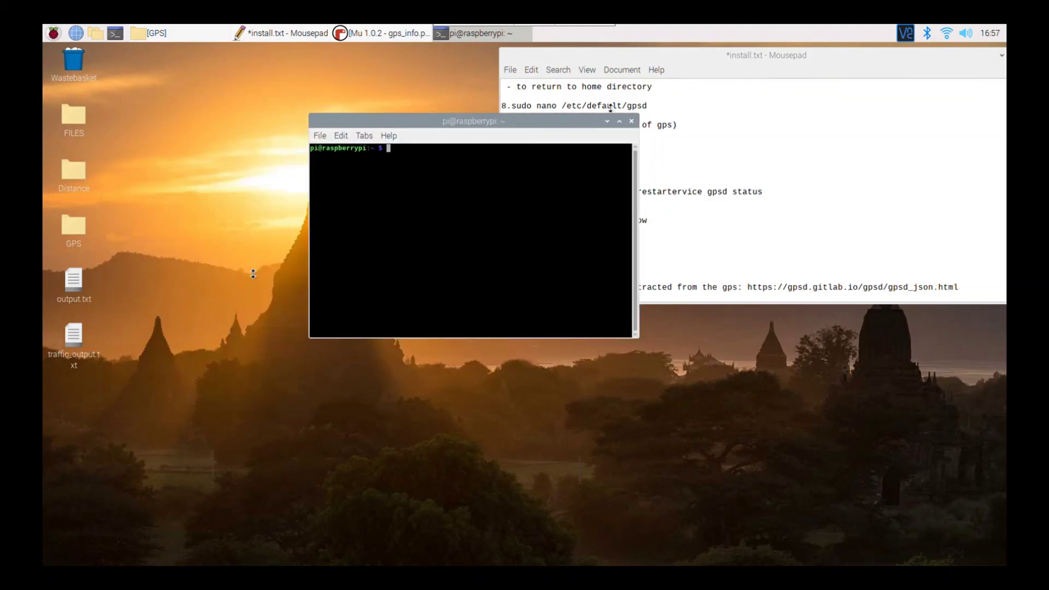
left_click_drag(986, 56, 878, 102)
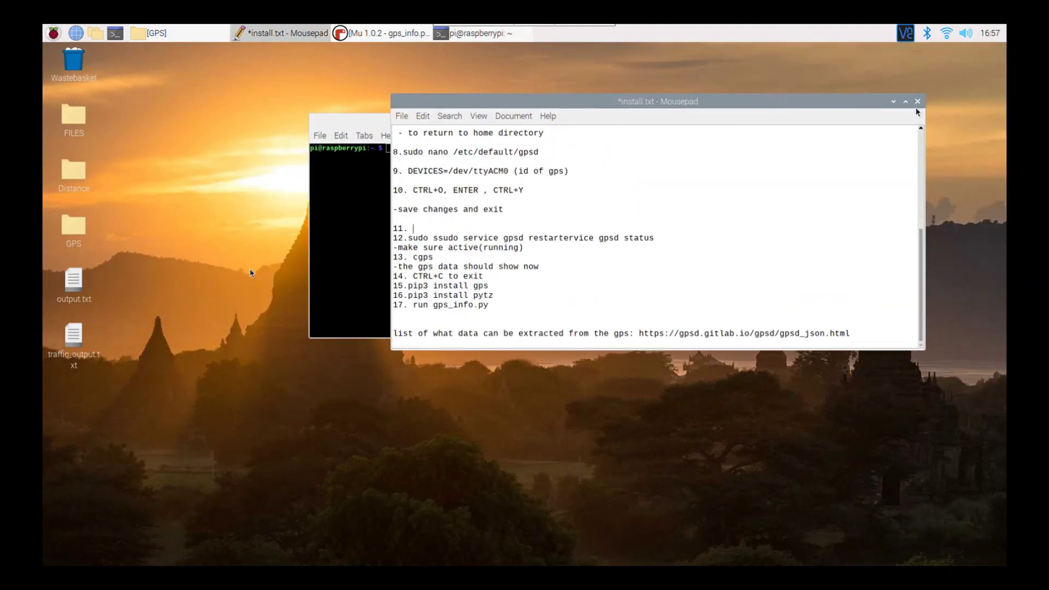
left_click(917, 103)
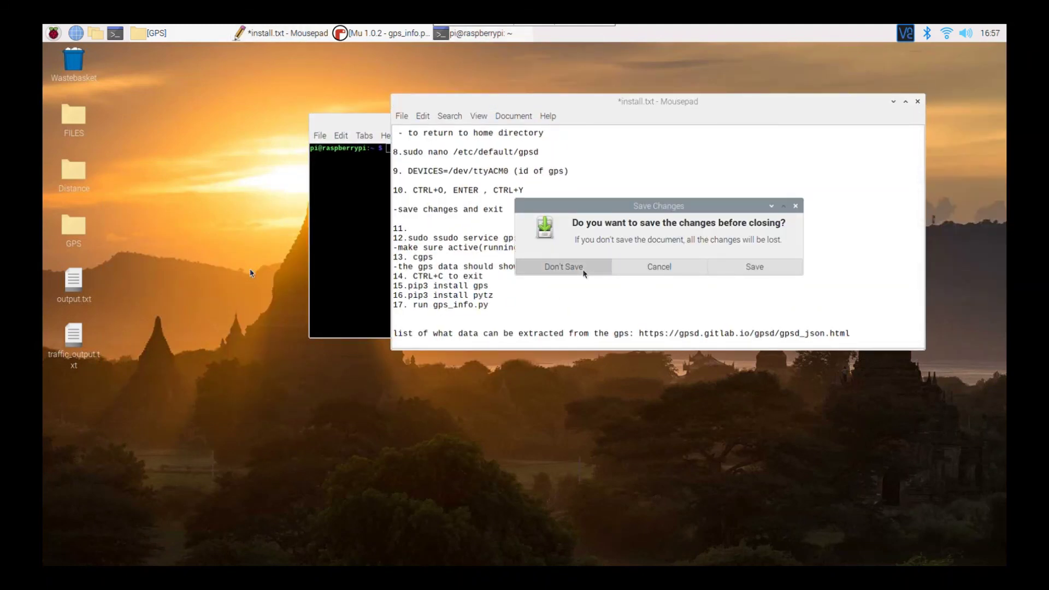
left_click(546, 266)
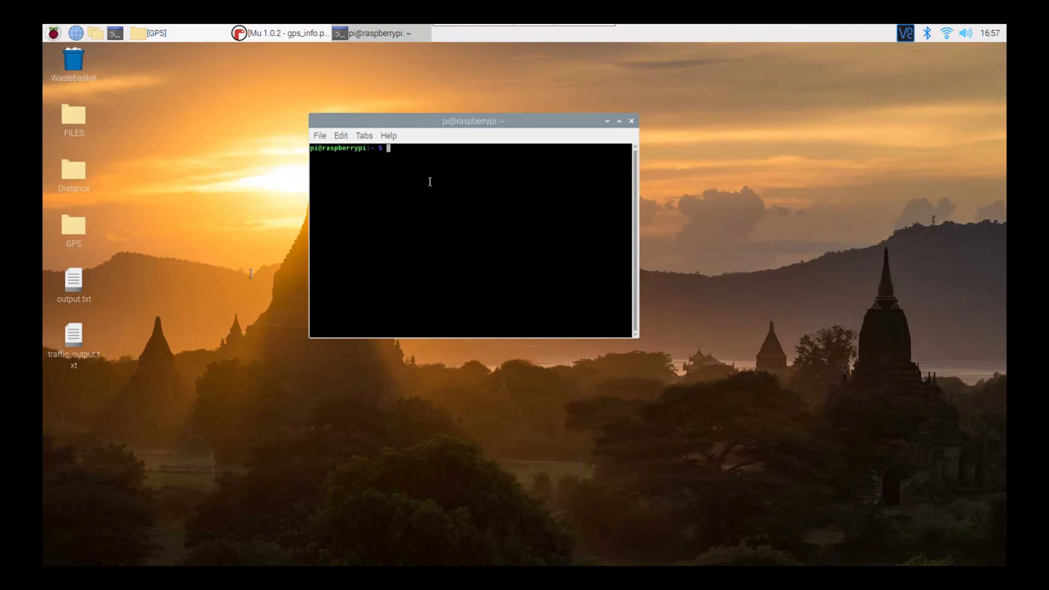
Step: Change the terminal's working directory to the GPS folder with "cd Desktop/GPS"
type("cd")
type("Des")
key("Tab")
type("GPD")
key("BackSpace")
type("S")
key("Return")
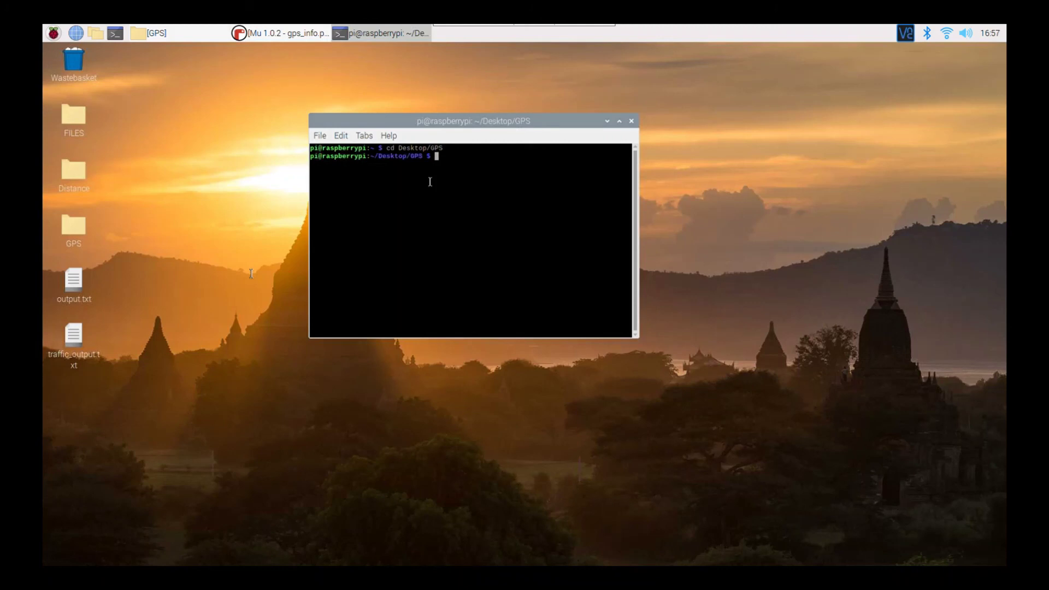
Step: Open the GPS folder from the desktop and run the script in the terminal with "python3 gps_info.py"
double_click(81, 225)
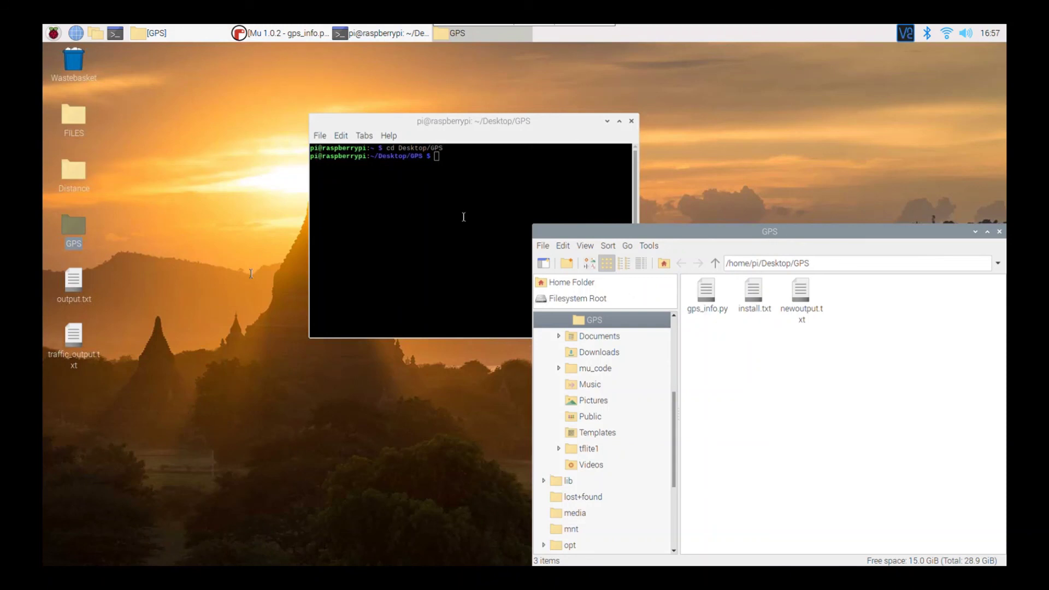
left_click(449, 170)
type("python3 ")
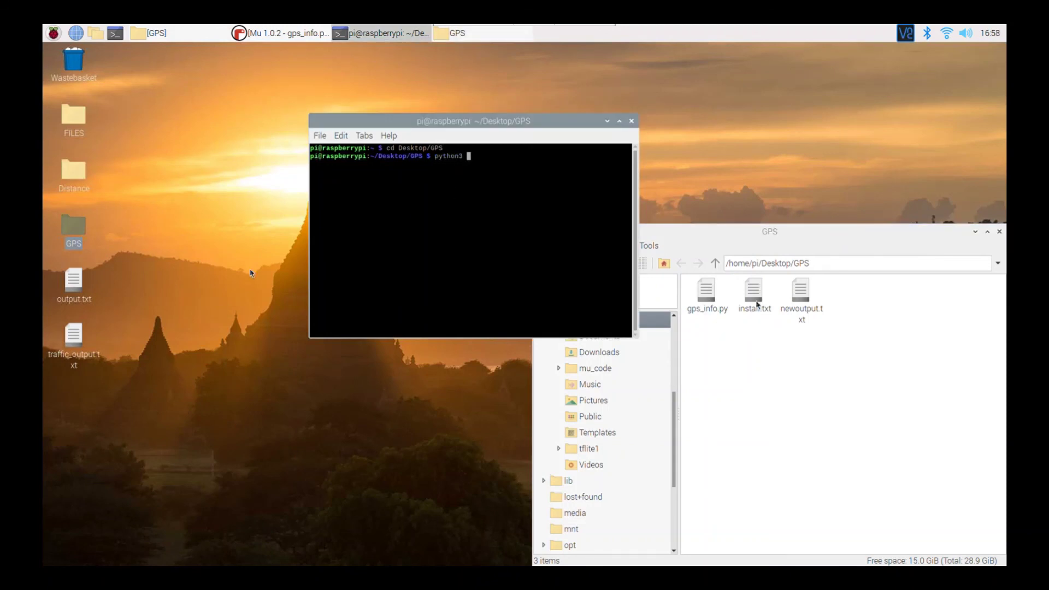
type("gp")
key("Tab")
key("Return")
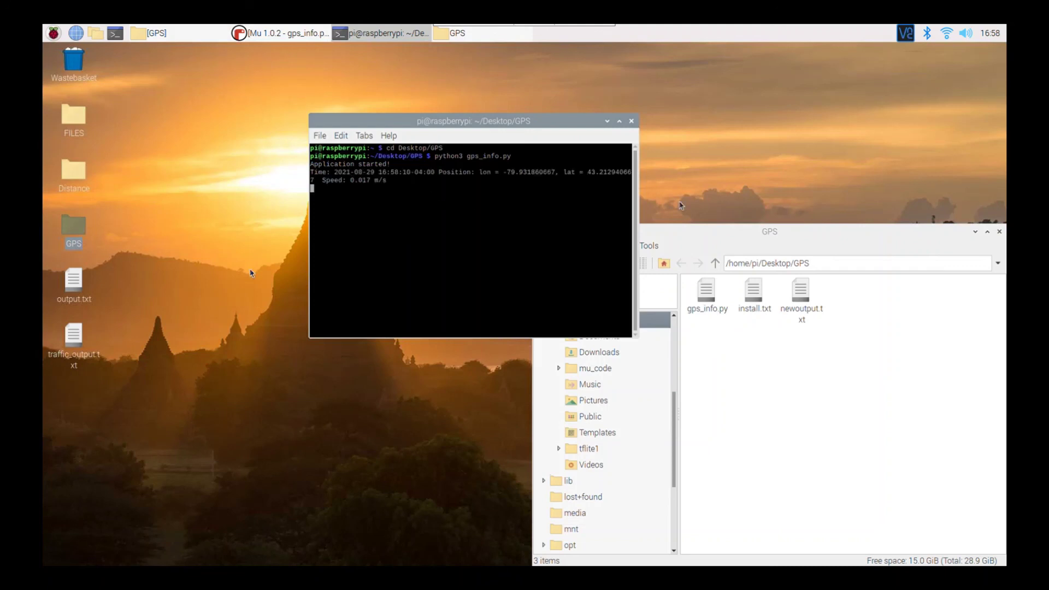
Step: Widen the terminal window so each GPS reading fits on one line, and stop the running script
left_click_drag(638, 182, 797, 177)
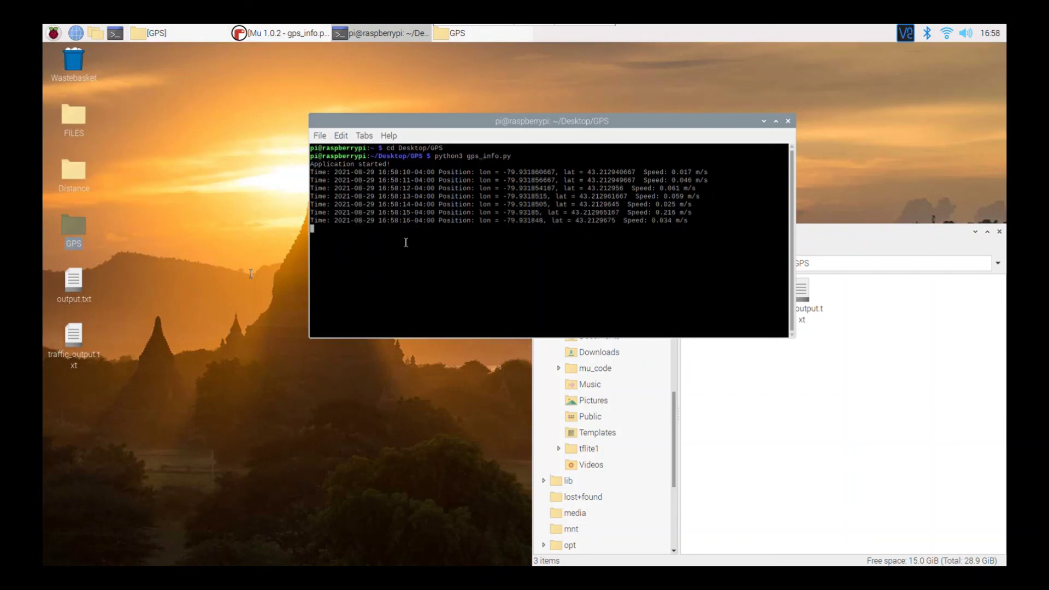
key("ctrl+c")
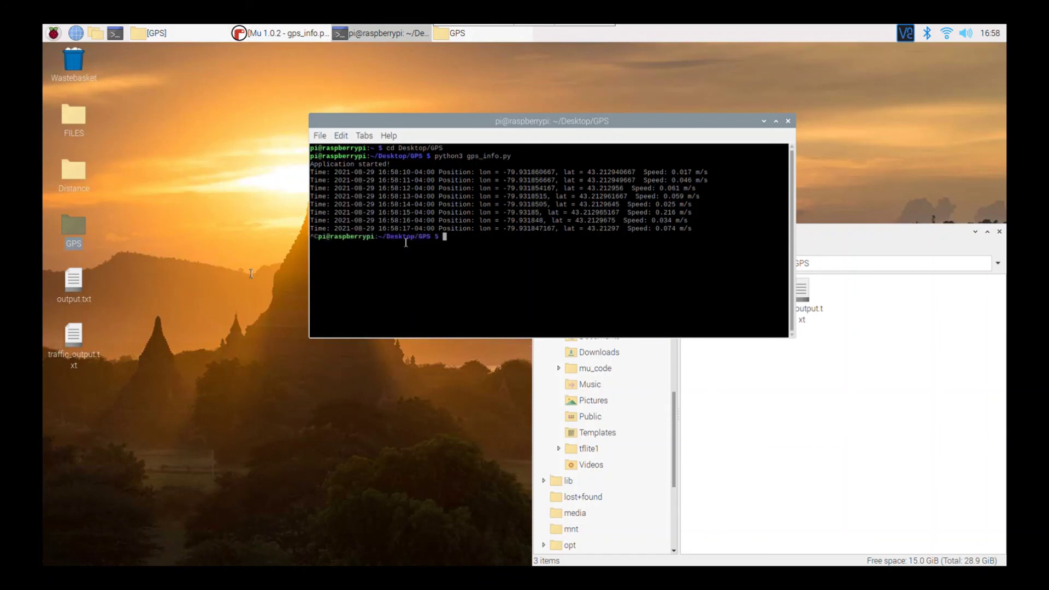
Step: Open newoutput.txt from the GPS folder to check the readings logged by the script
left_click(874, 348)
left_click(815, 306)
double_click(814, 305)
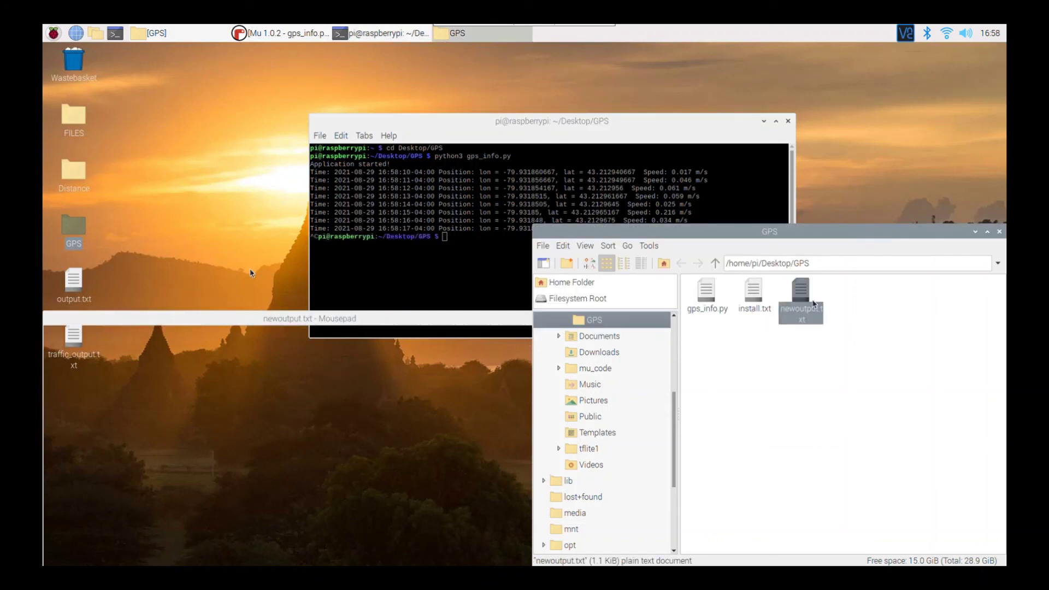